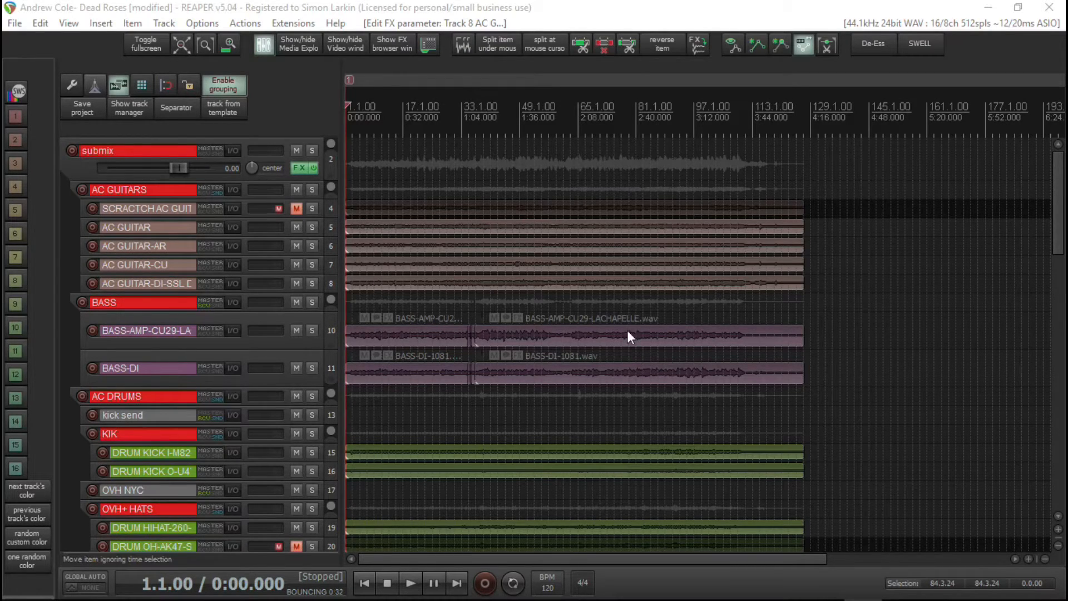
pyautogui.scroll(2, 626, 329)
pyautogui.moveTo(626, 560); pyautogui.dragTo(514, 561)
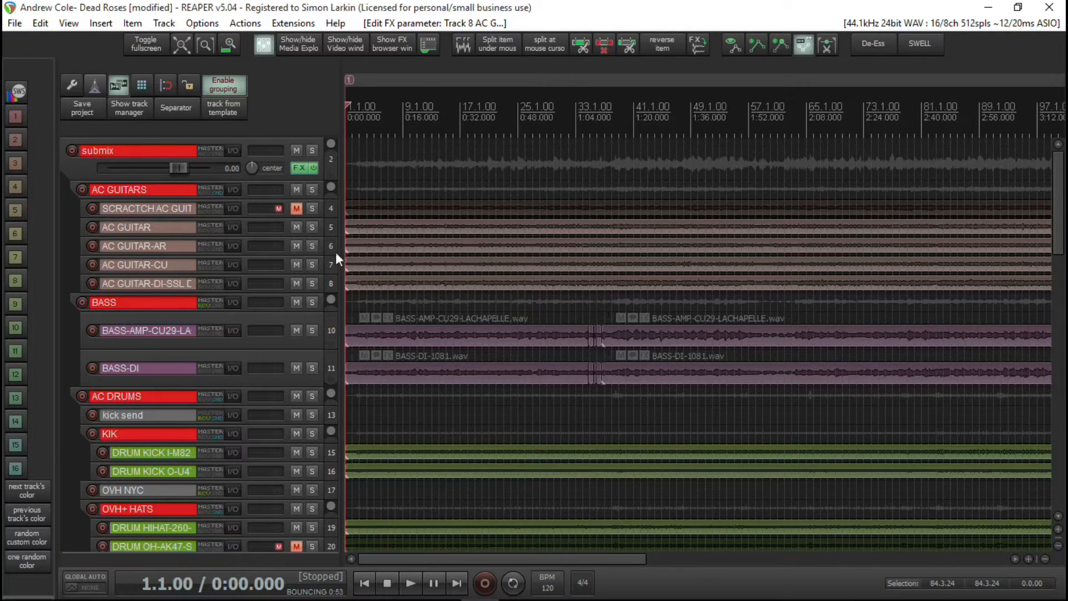
pyautogui.scroll(-2, 340, 256)
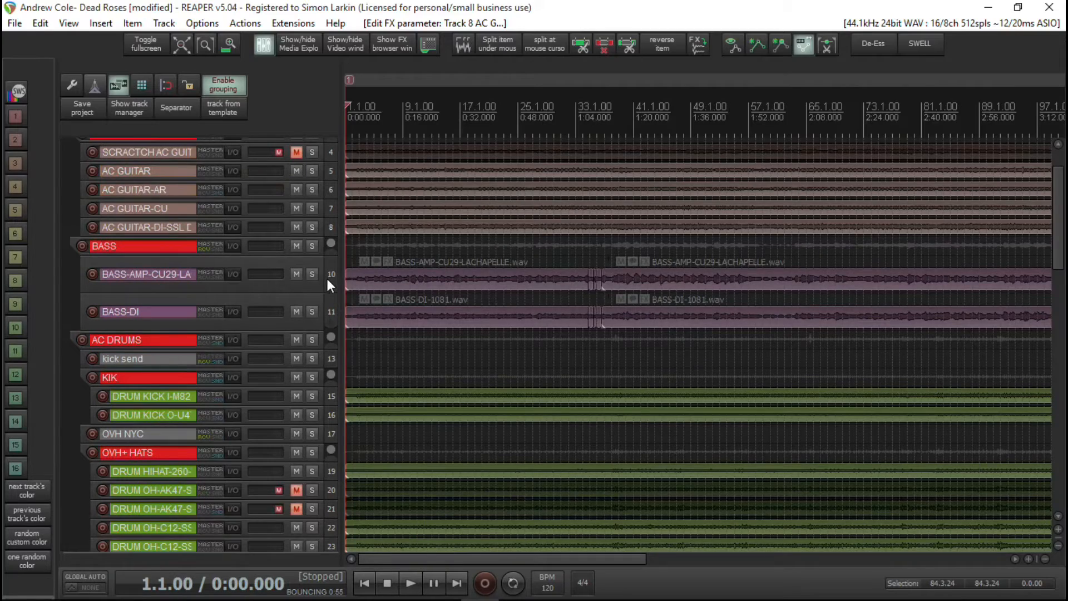
pyautogui.scroll(-10, 329, 272)
pyautogui.scroll(-18, 329, 272)
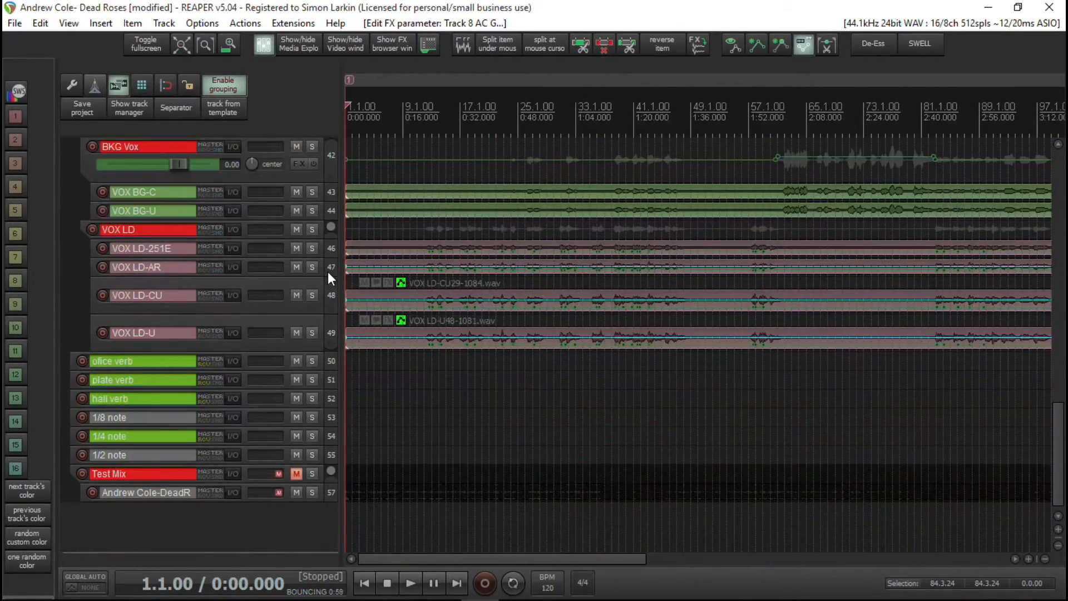
pyautogui.rightClick(245, 524)
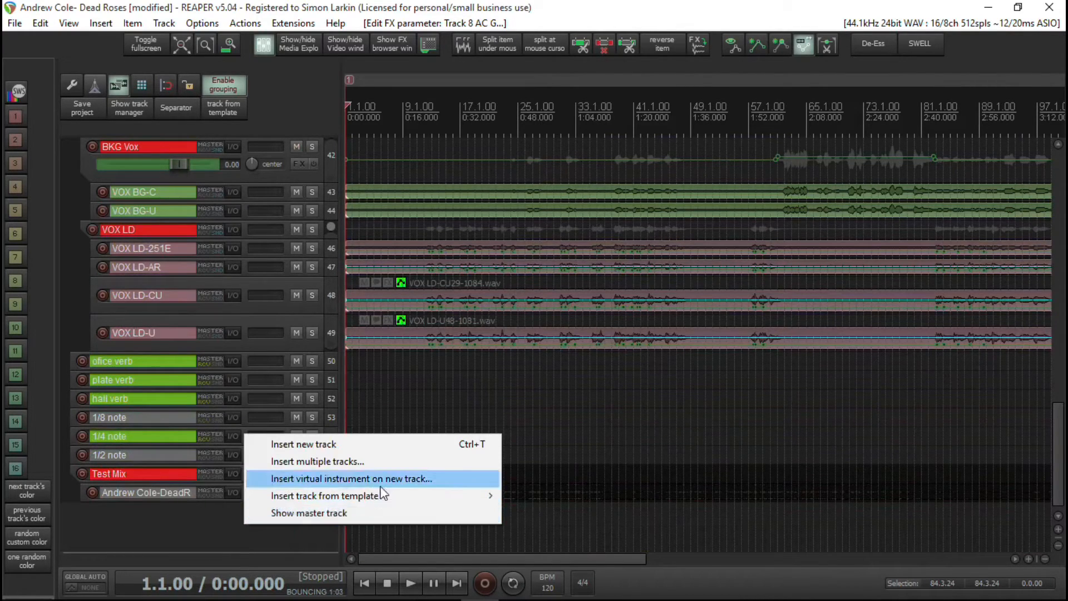
pyautogui.moveTo(415, 505)
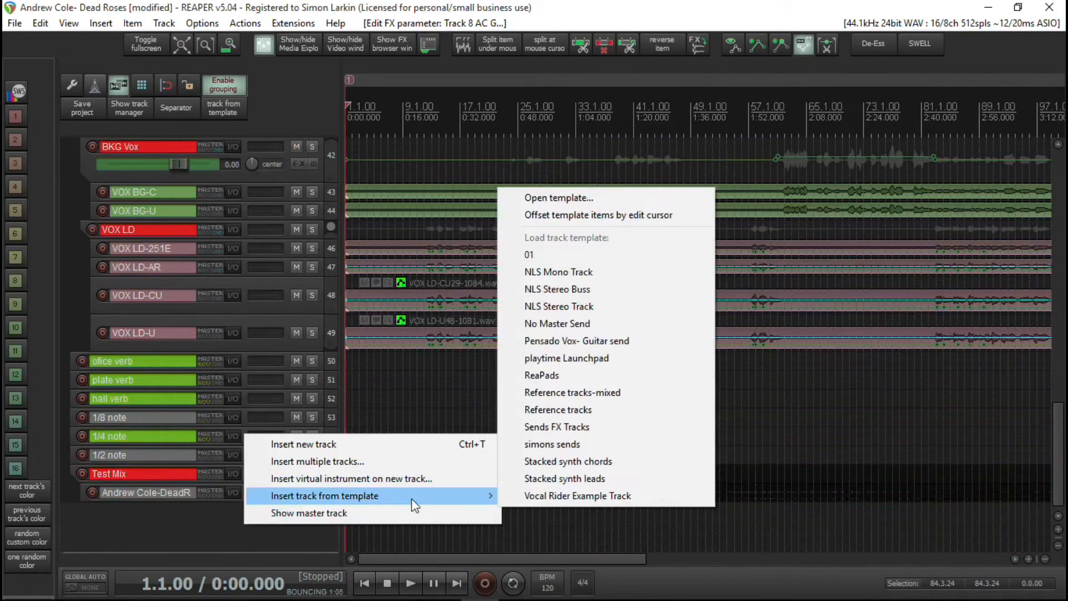
pyautogui.click(166, 520)
# Insert the Reference tracks track template into the project and compact the Reference folder's child tracks.
pyautogui.click(91, 24)
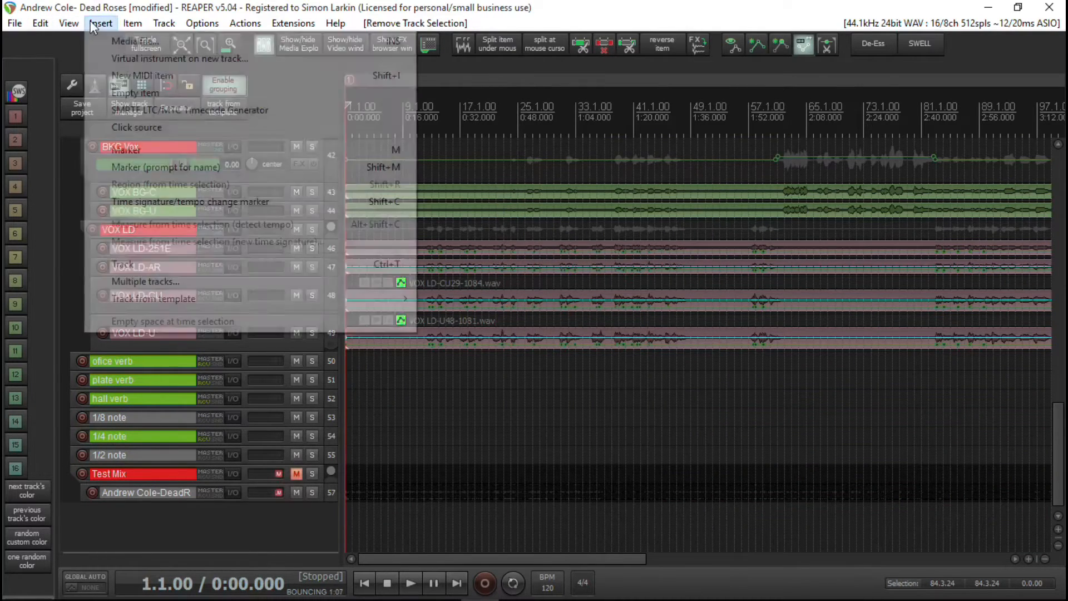
pyautogui.moveTo(237, 299)
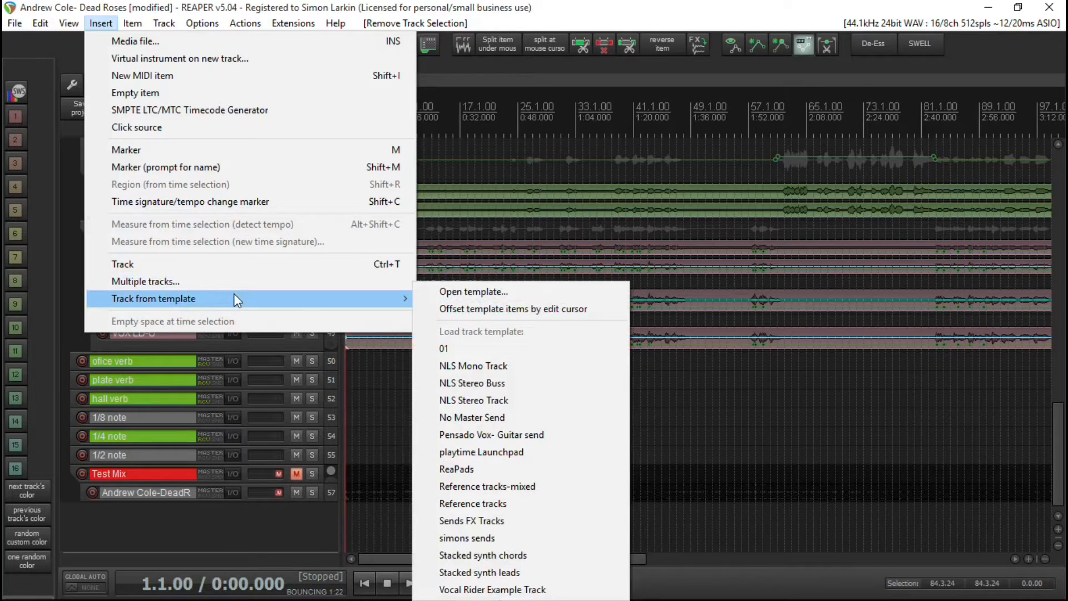
pyautogui.click(492, 502)
pyautogui.scroll(-5, 336, 219)
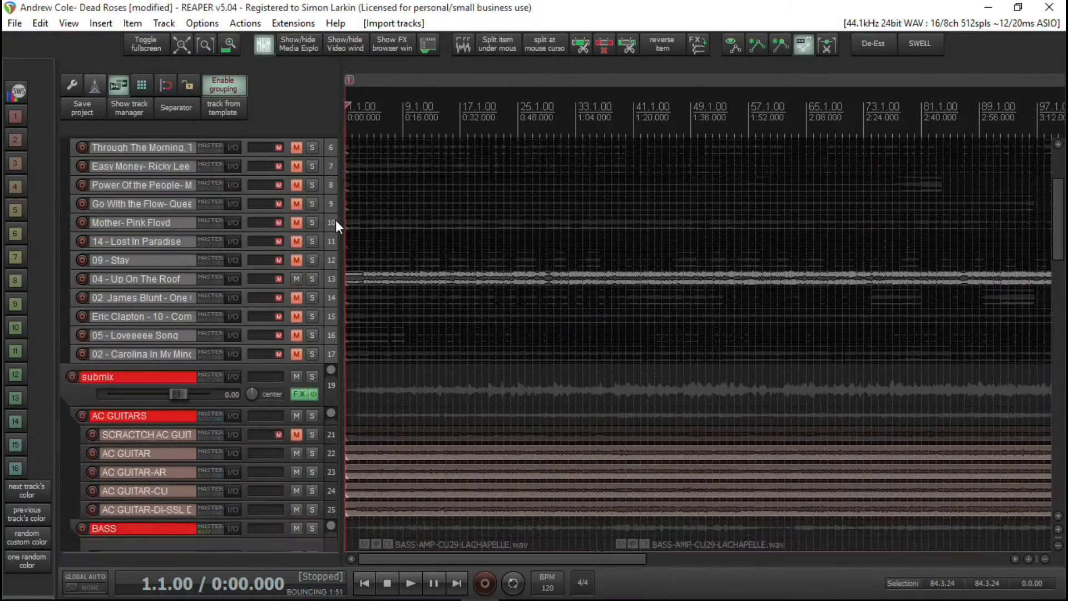
pyautogui.scroll(5, 335, 219)
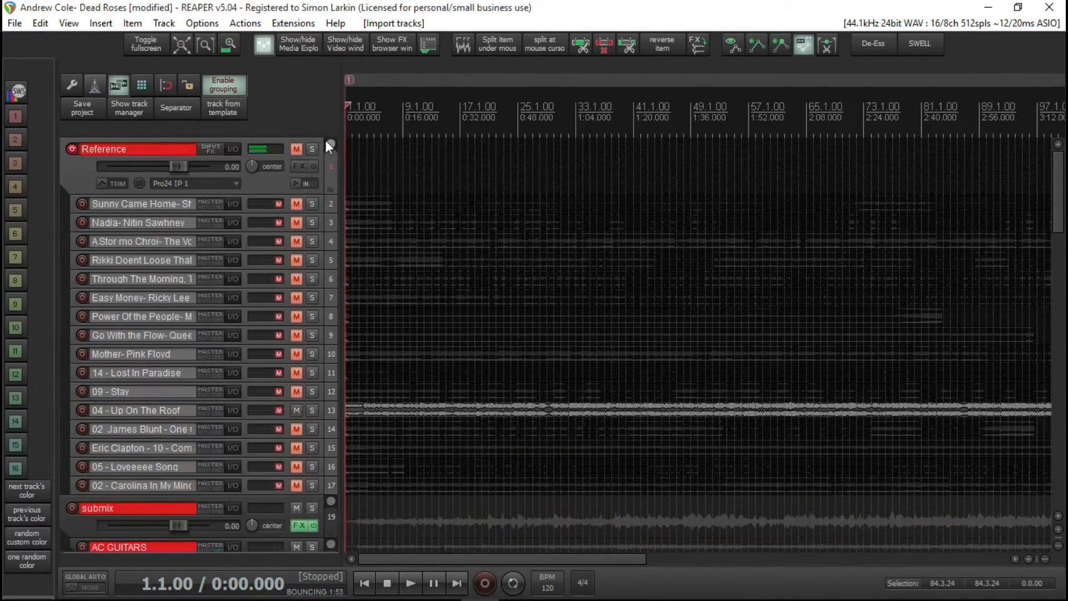
pyautogui.click(330, 143)
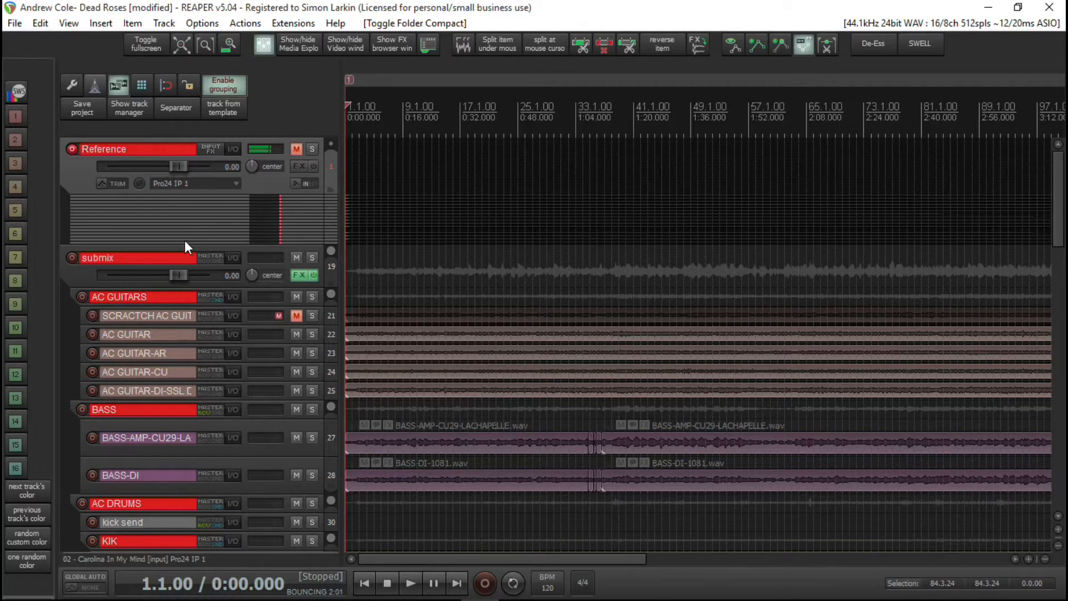
# View the FX chain of the submix folder track, starting with its L1 limiter, and close it again.
pyautogui.click(86, 275)
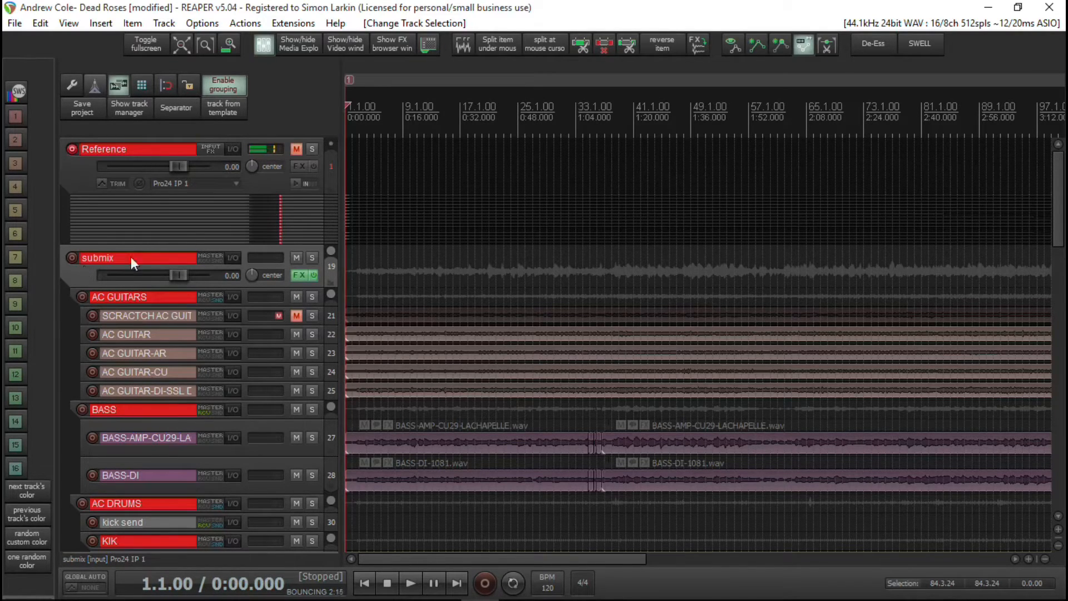
pyautogui.click(73, 169)
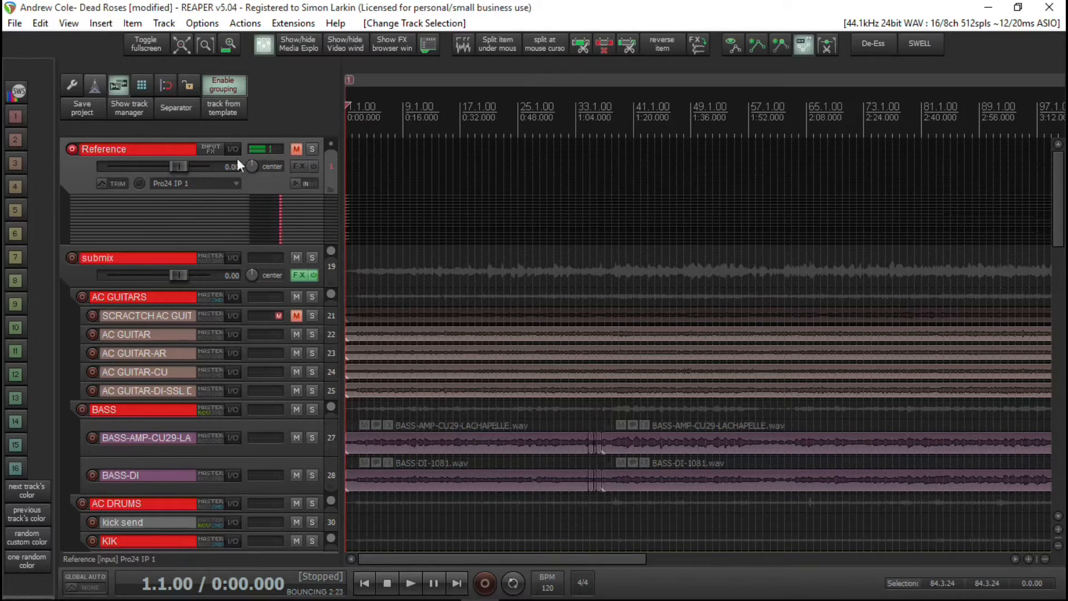
pyautogui.click(91, 274)
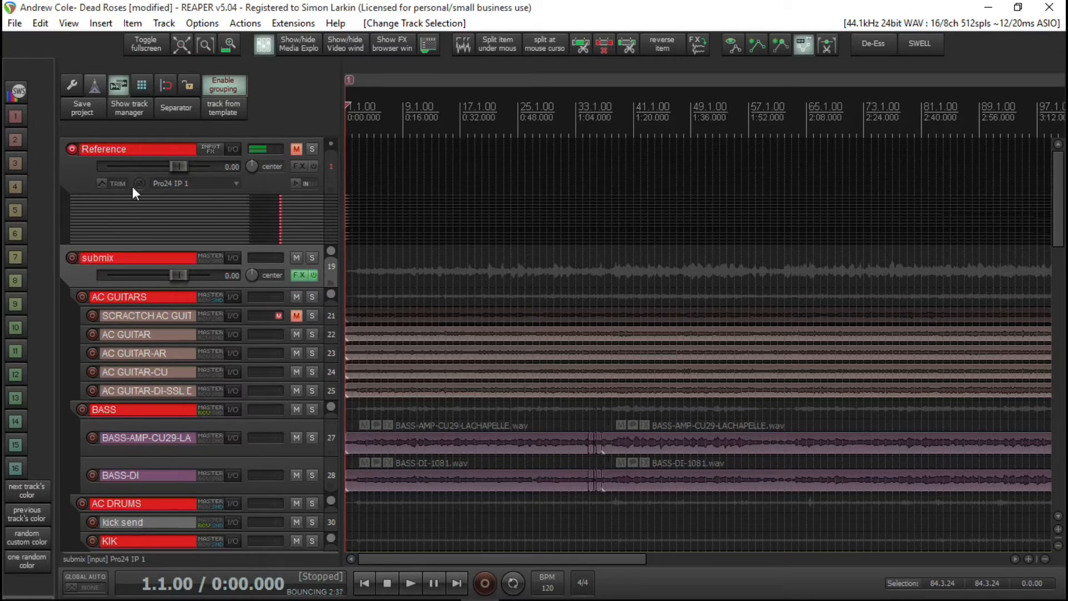
pyautogui.click(73, 176)
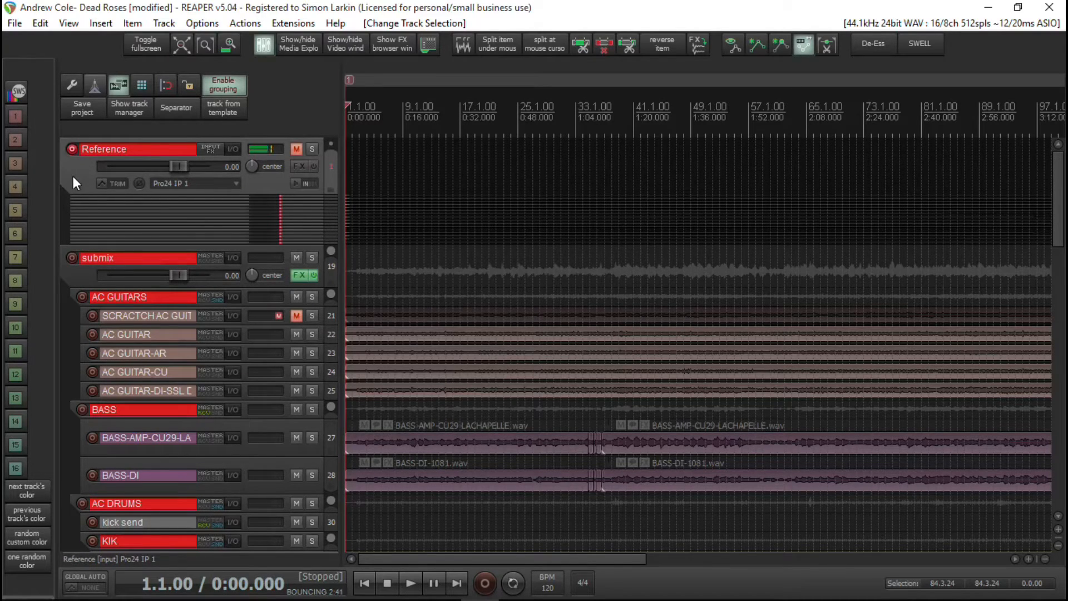
pyautogui.click(91, 261)
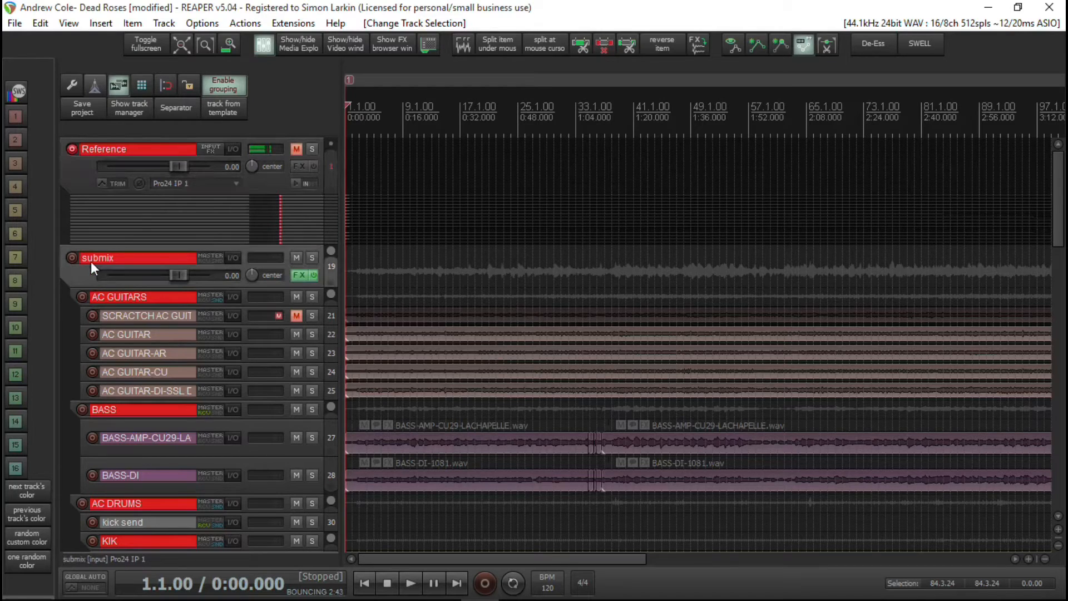
pyautogui.click(299, 275)
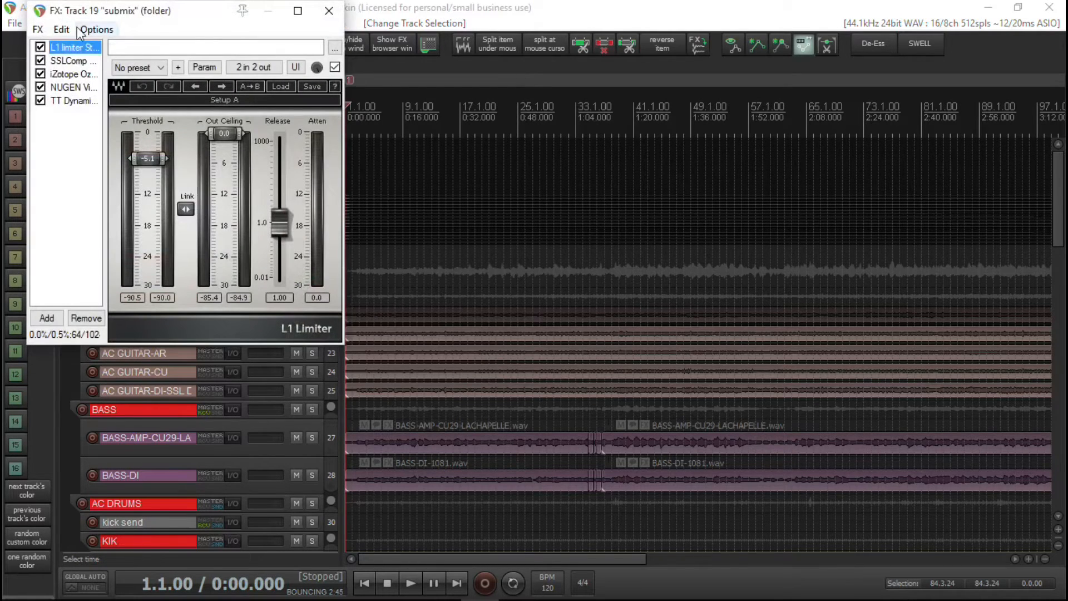
pyautogui.click(329, 10)
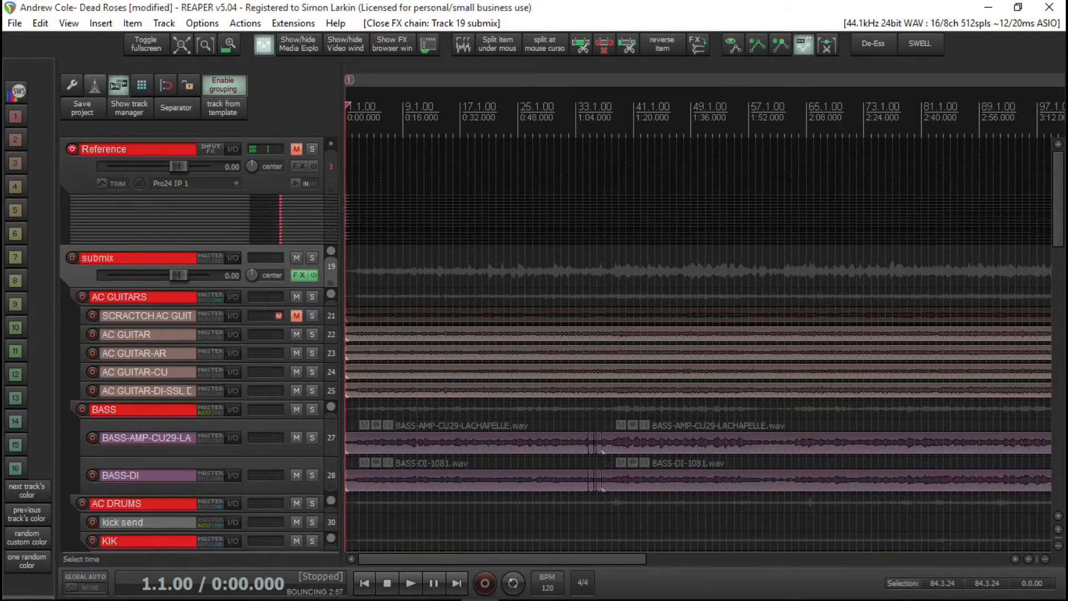
# Check the Reference folder's contents, collapse it again, and play a short part of the mix from the start.
pyautogui.click(331, 143)
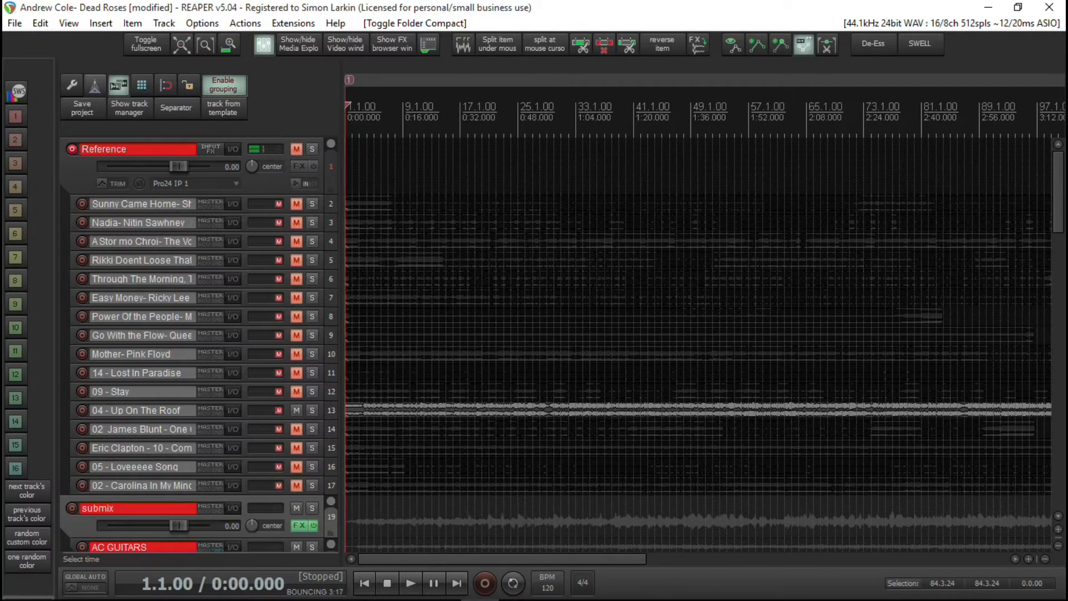
pyautogui.click(332, 146)
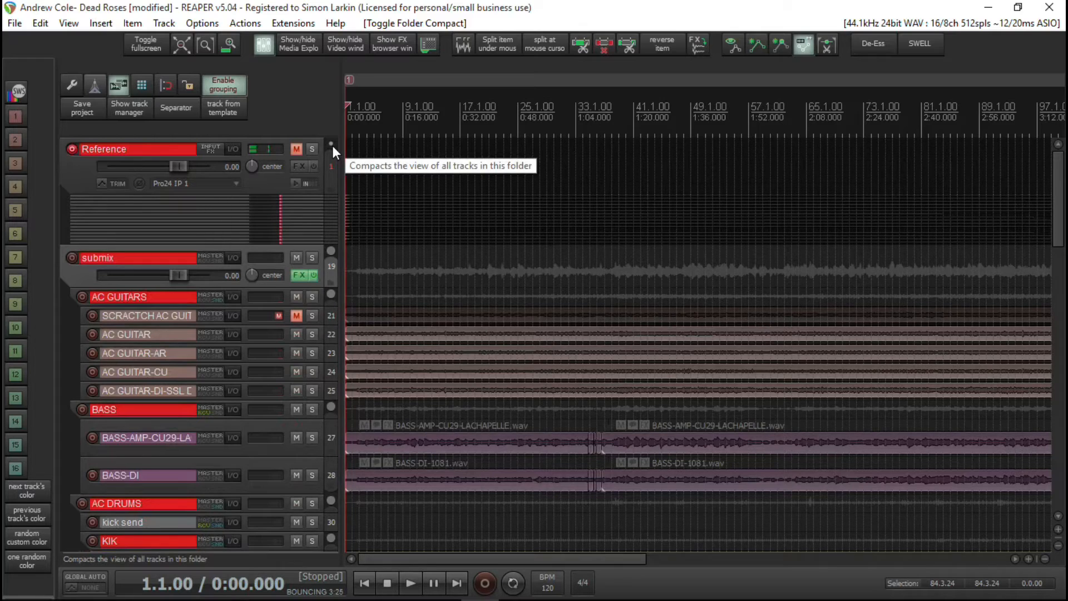
pyautogui.press('space')
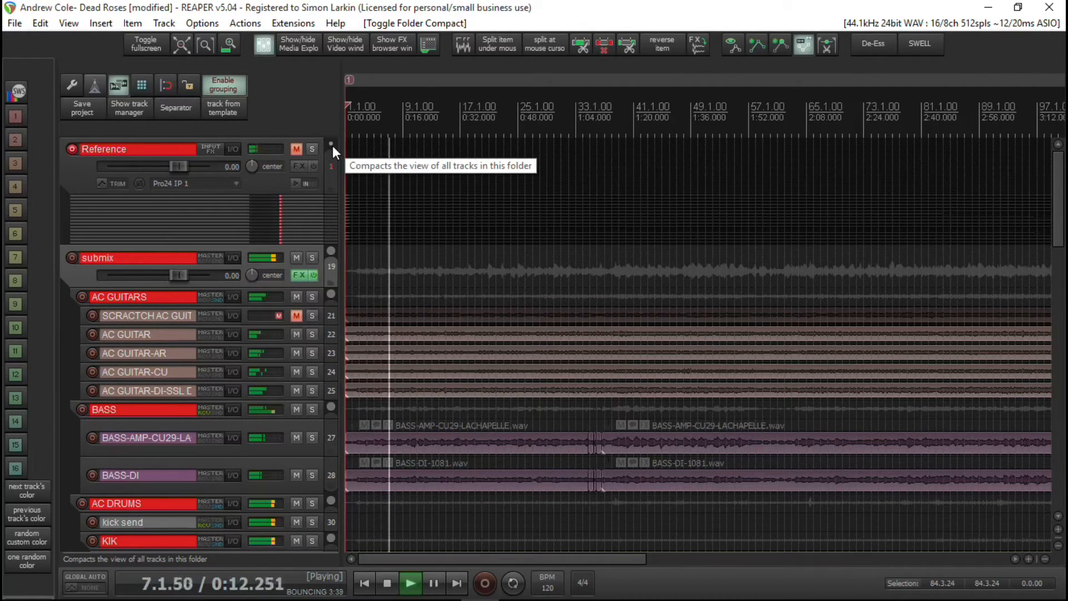
pyautogui.press('space')
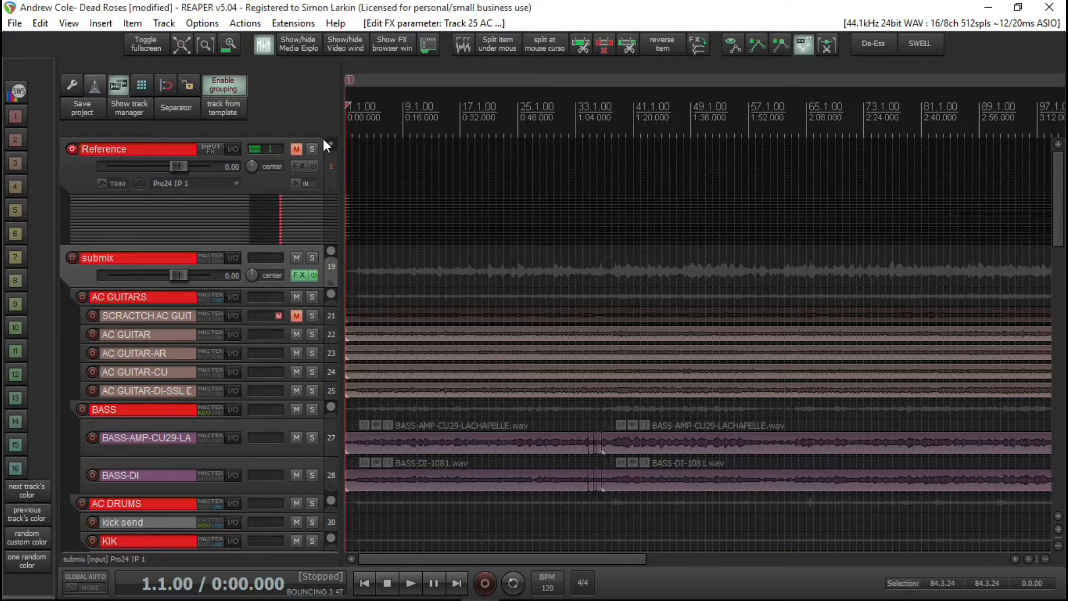
# Expand the Reference folder, mute 04 - Up On The Roof, and add an empty track below the James Blunt track.
pyautogui.click(331, 145)
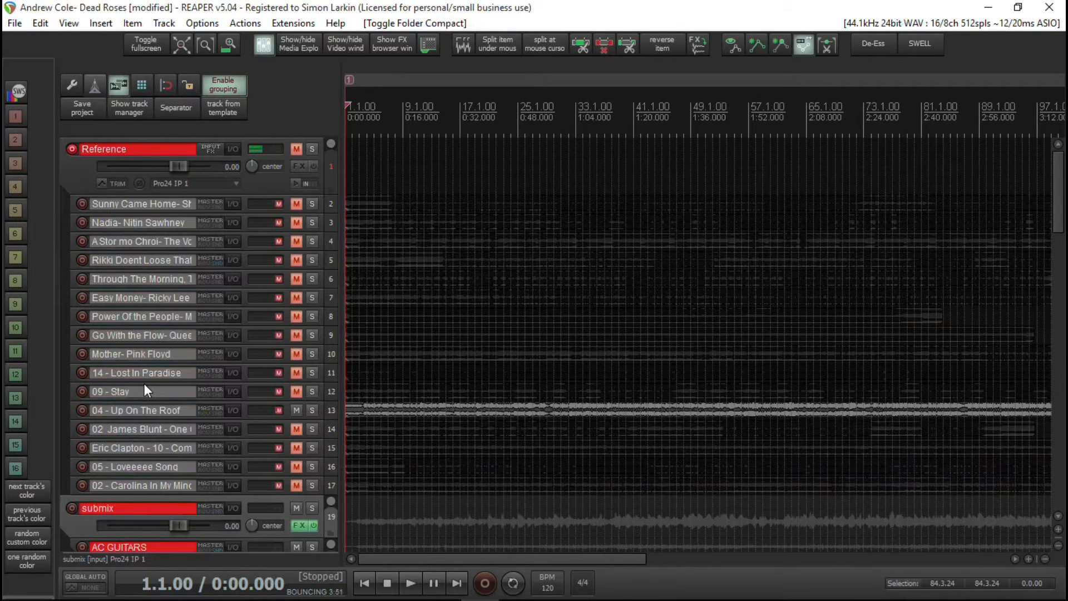
pyautogui.click(296, 410)
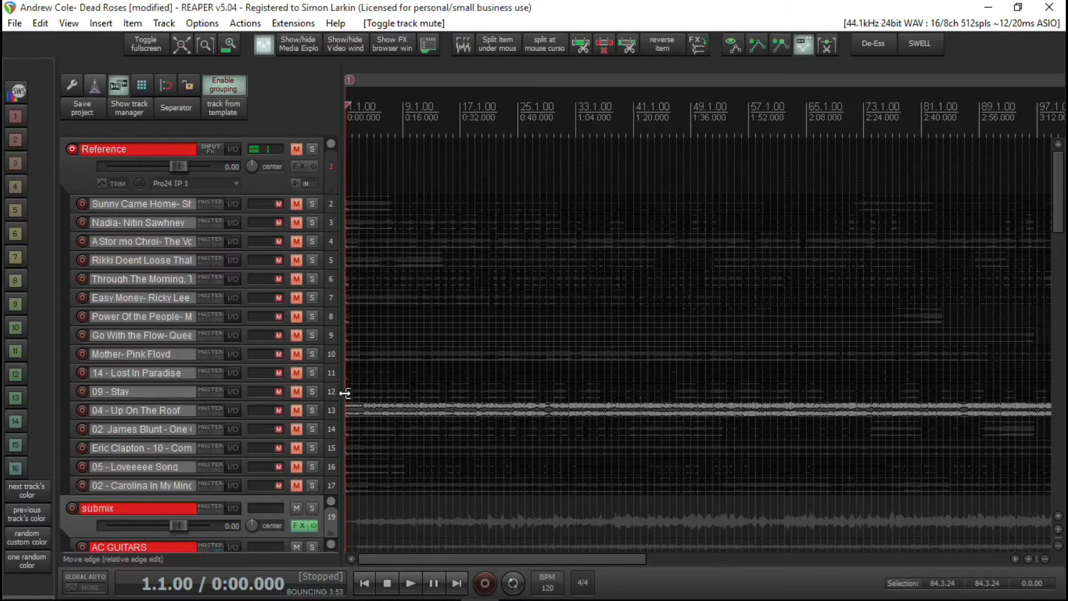
pyautogui.click(332, 429)
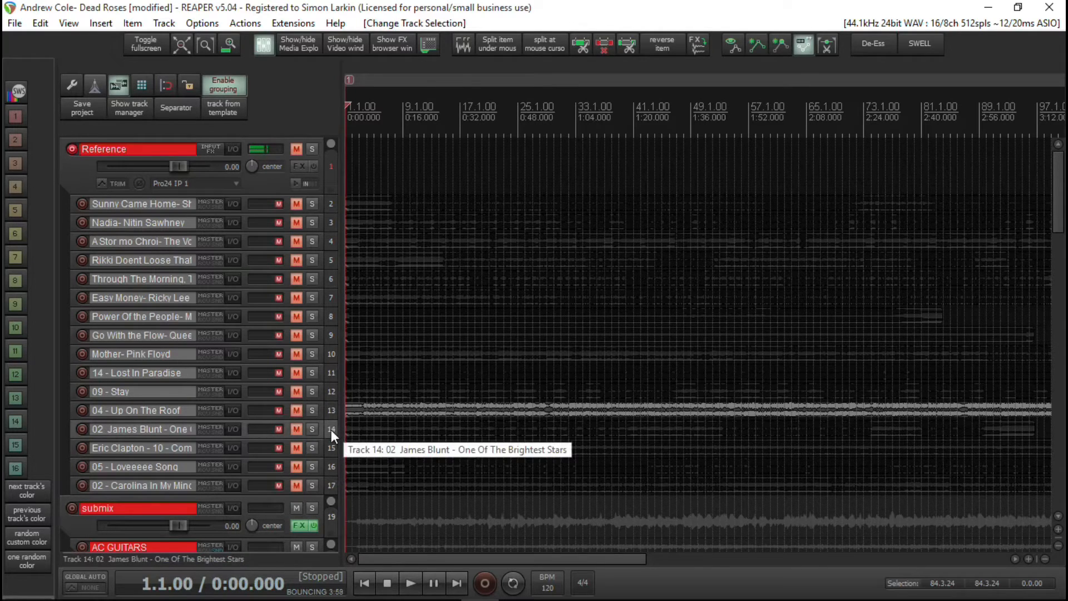
pyautogui.hotkey('ctrl', 't')
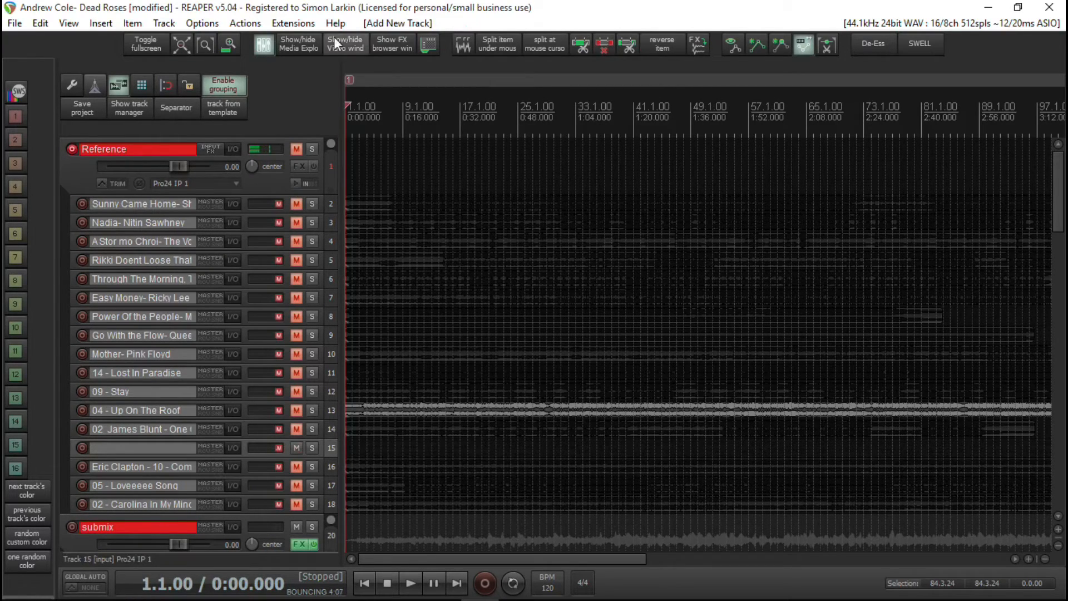
# Show the Media Explorer and open the James Taylor-Greatest Hits(Darkside_RG) folder in M:\My Music.
pyautogui.click(297, 45)
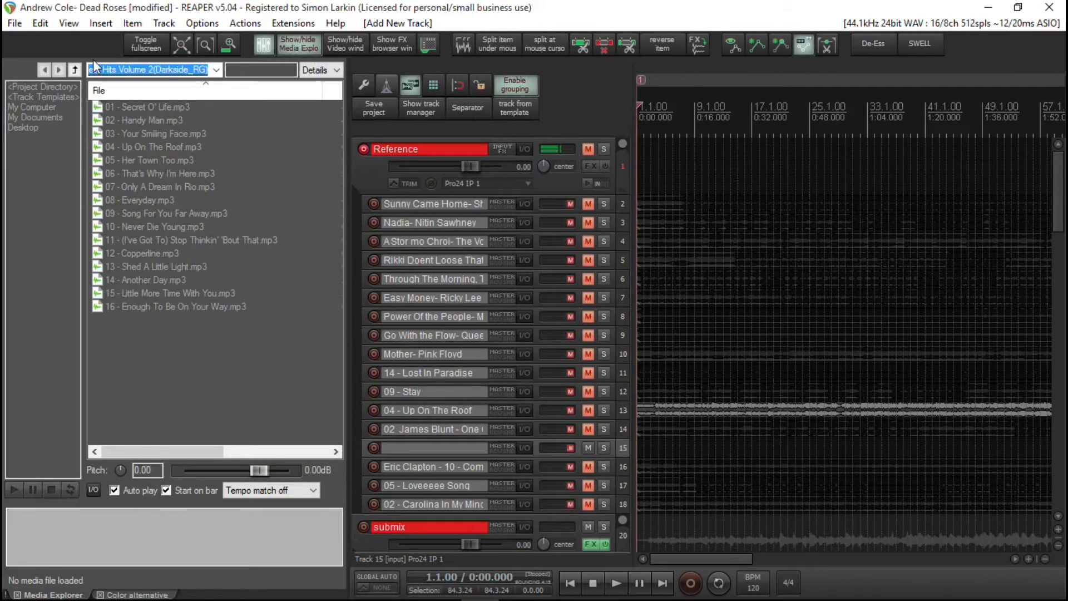
pyautogui.click(73, 71)
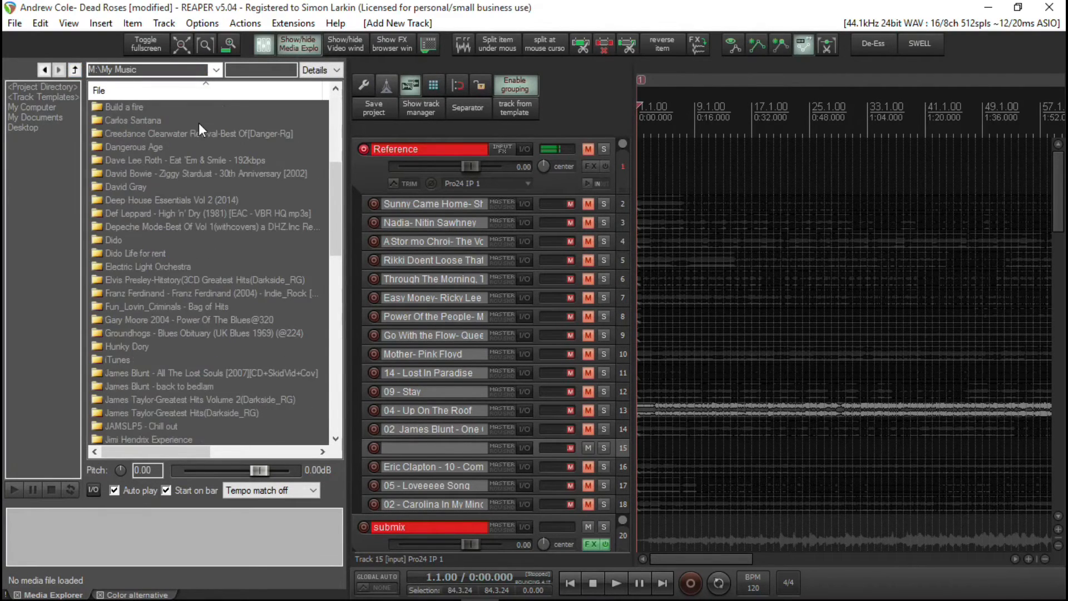
pyautogui.scroll(-20, 199, 122)
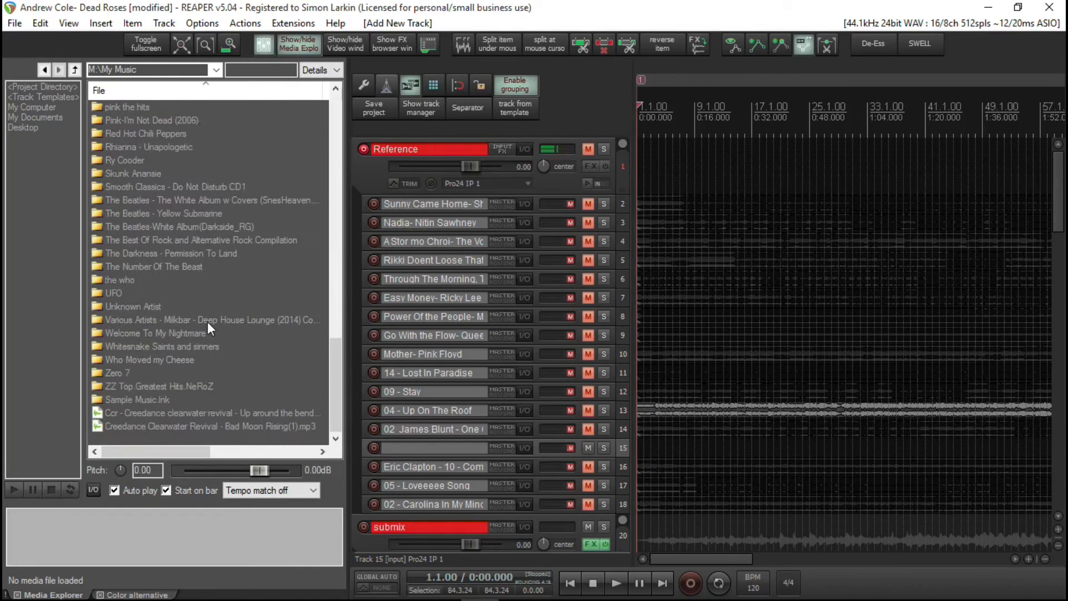
pyautogui.scroll(8, 208, 321)
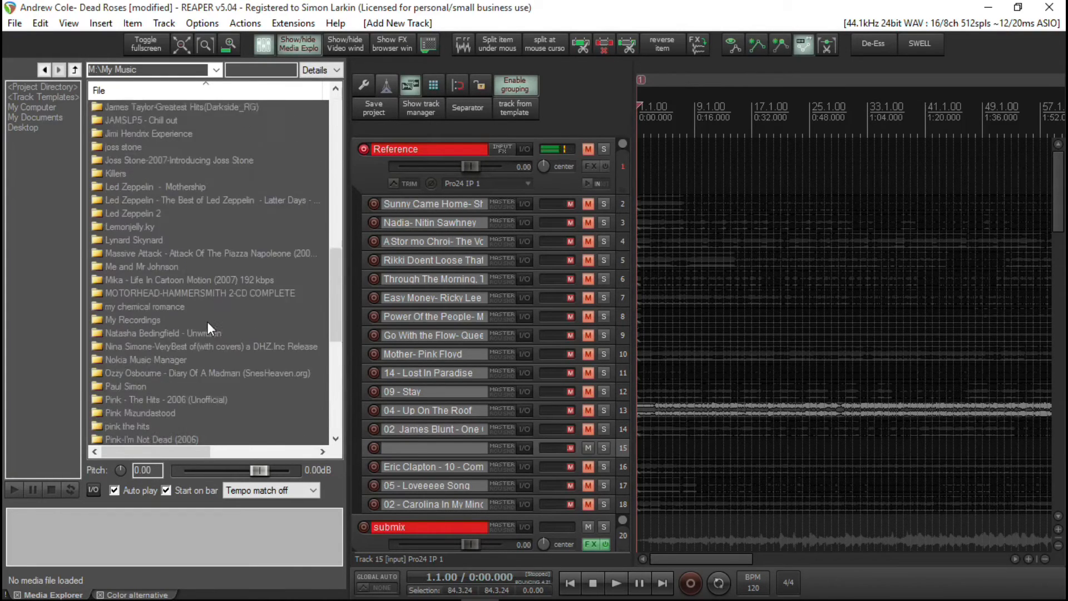
pyautogui.scroll(-3, 207, 322)
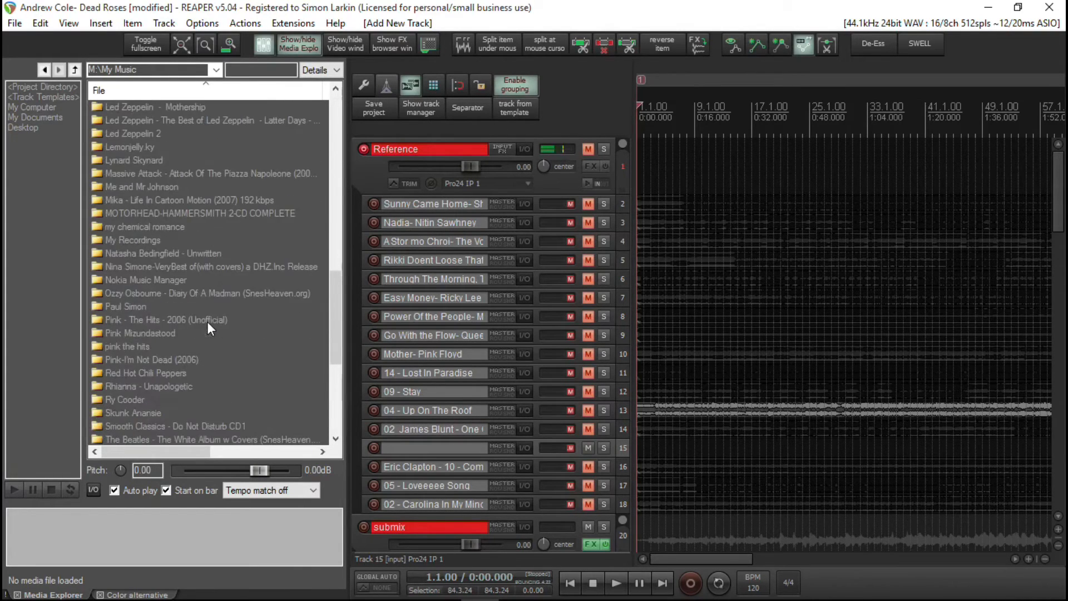
pyautogui.scroll(2, 207, 322)
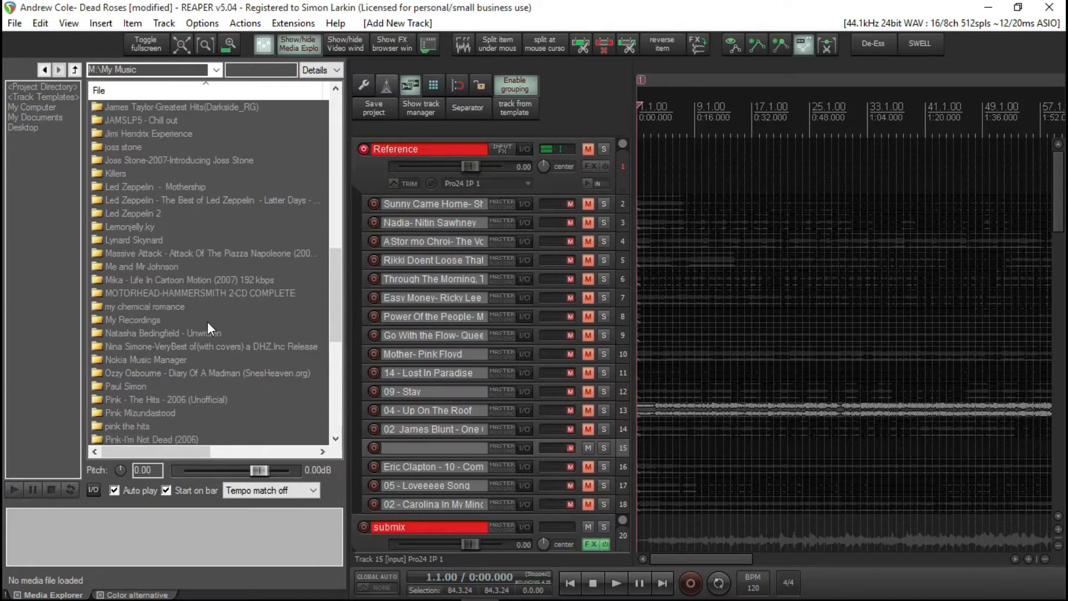
pyautogui.scroll(2, 207, 321)
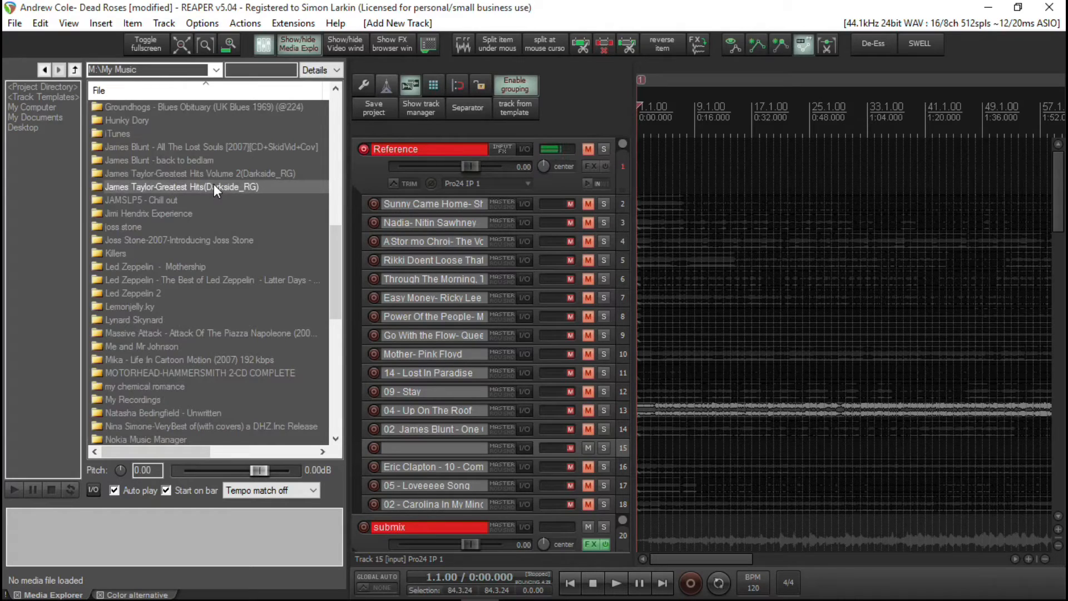
pyautogui.doubleClick(213, 186)
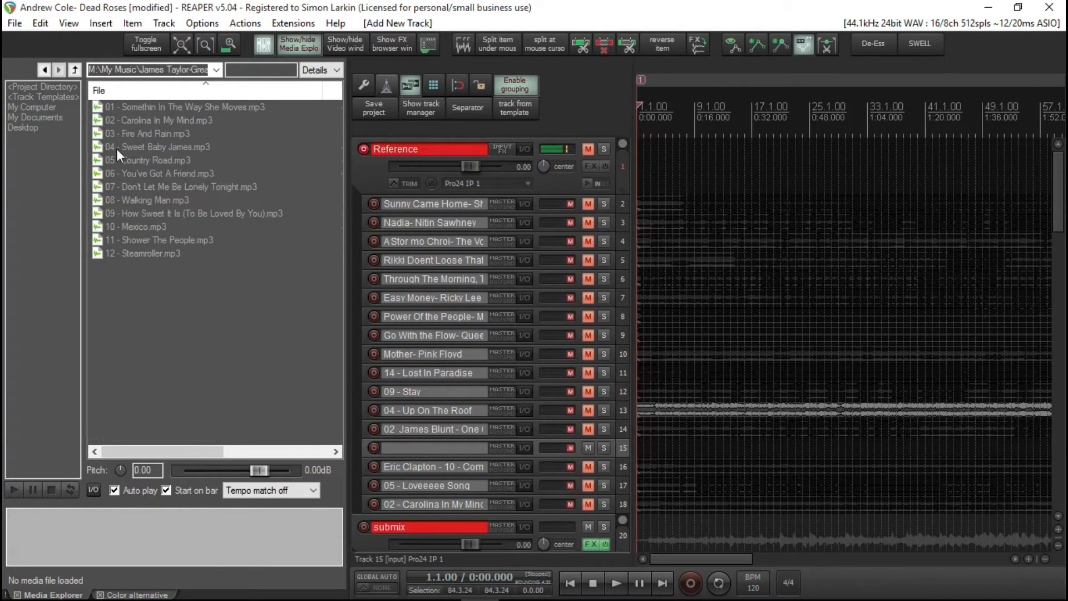
# Preview 04 - Sweet Baby James.mp3 and place it at the project start on the new empty reference track.
pyautogui.click(155, 148)
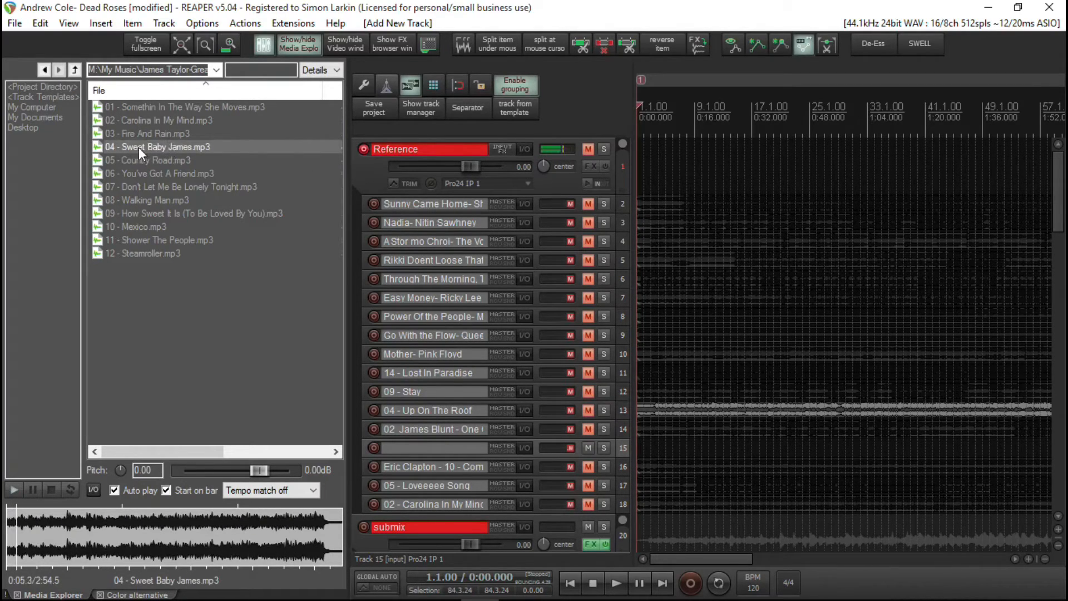
pyautogui.moveTo(139, 147); pyautogui.dragTo(639, 452)
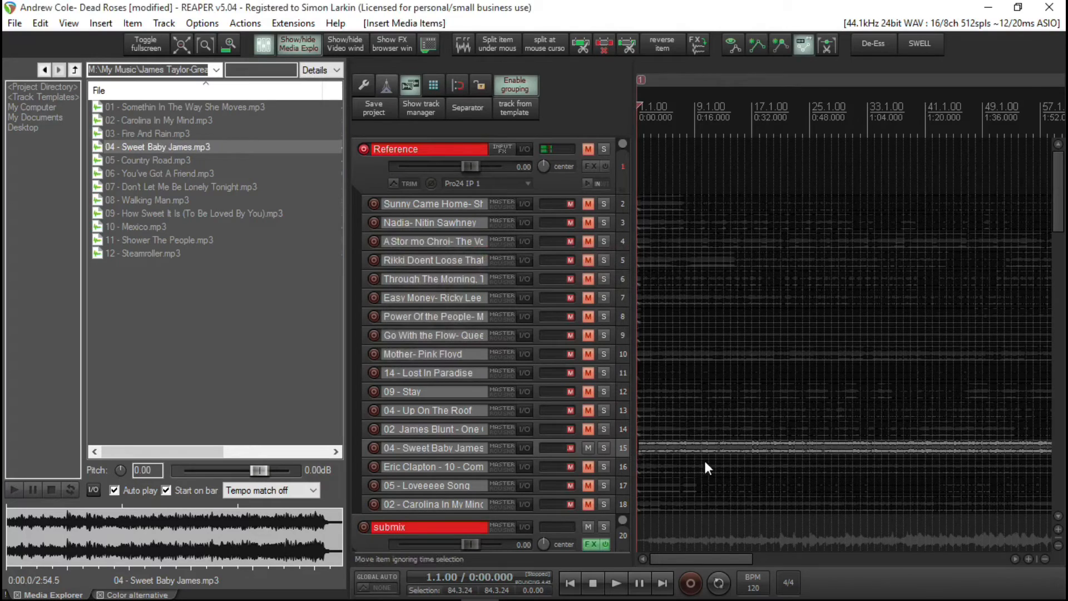
# Mute 04 - Sweet Baby James and save the Reference folder as the Reference tracks template, including track items and replacing the existing file.
pyautogui.click(588, 448)
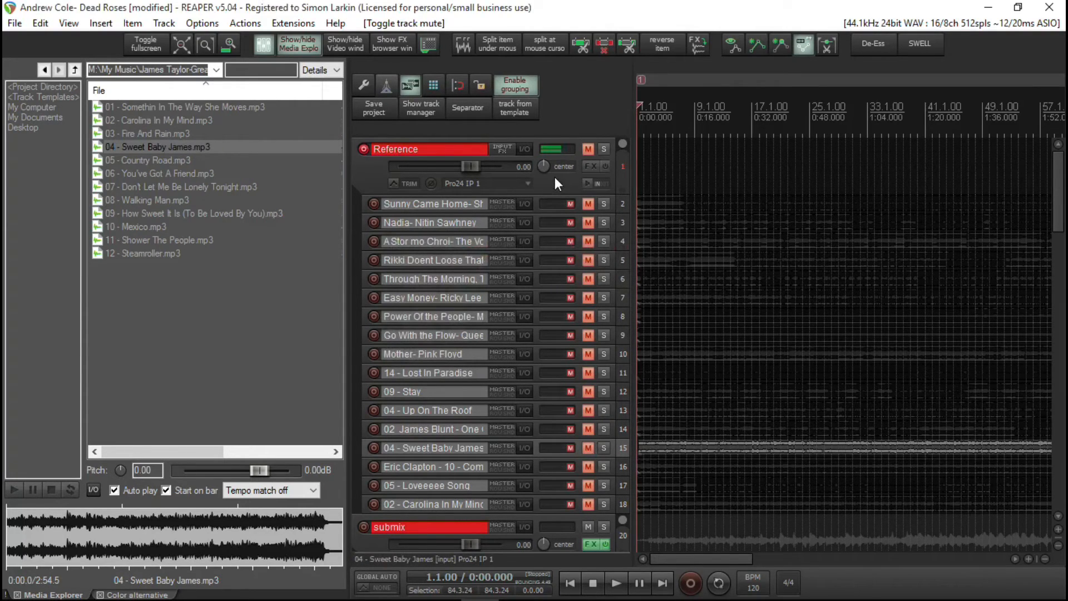
pyautogui.rightClick(563, 151)
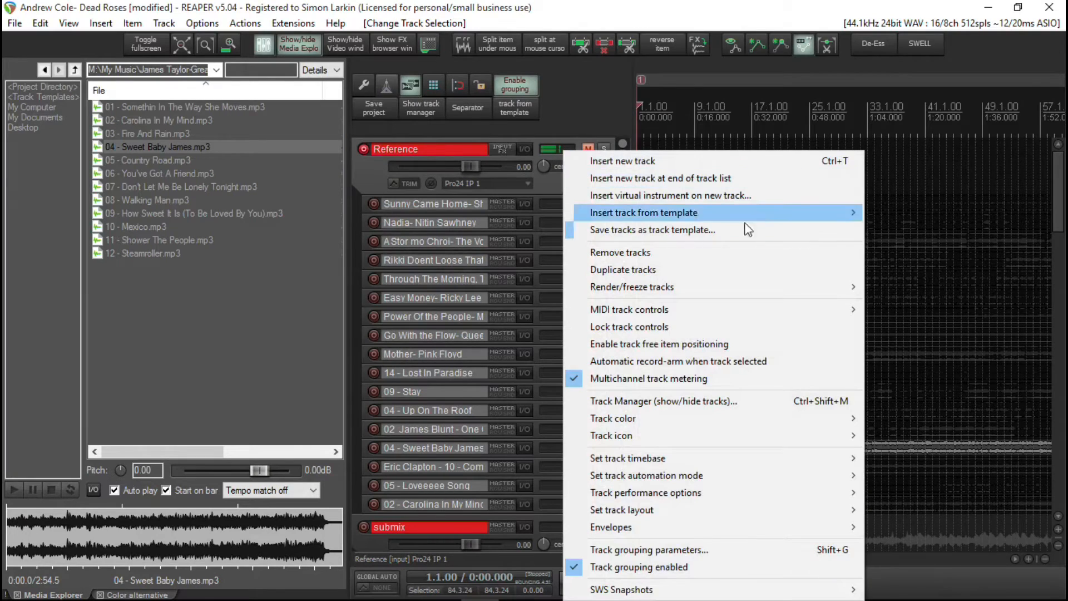
pyautogui.click(716, 230)
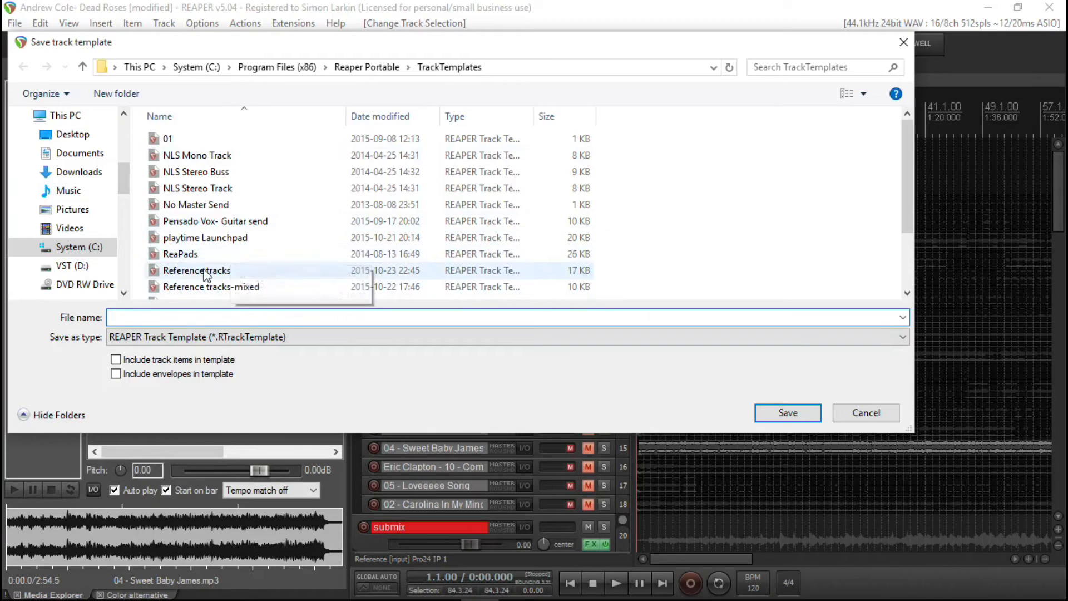
pyautogui.click(205, 271)
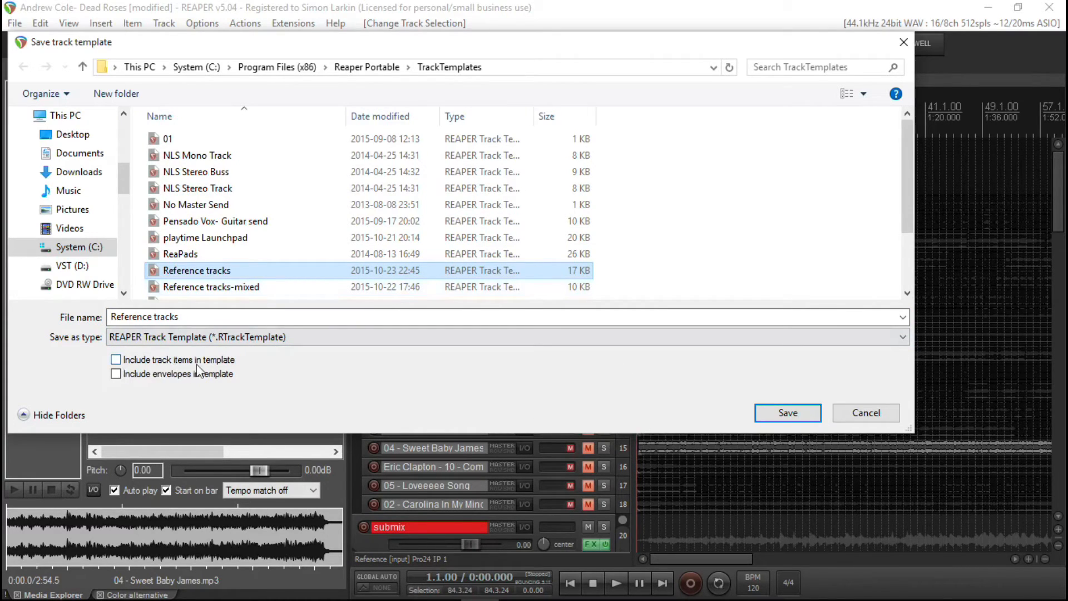
pyautogui.click(115, 360)
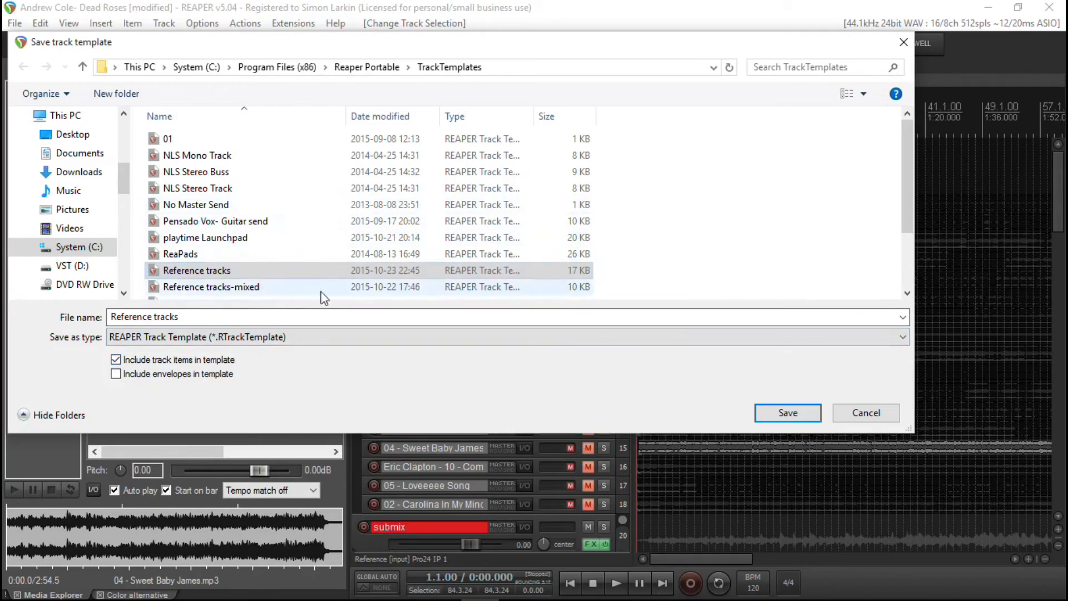
pyautogui.click(295, 270)
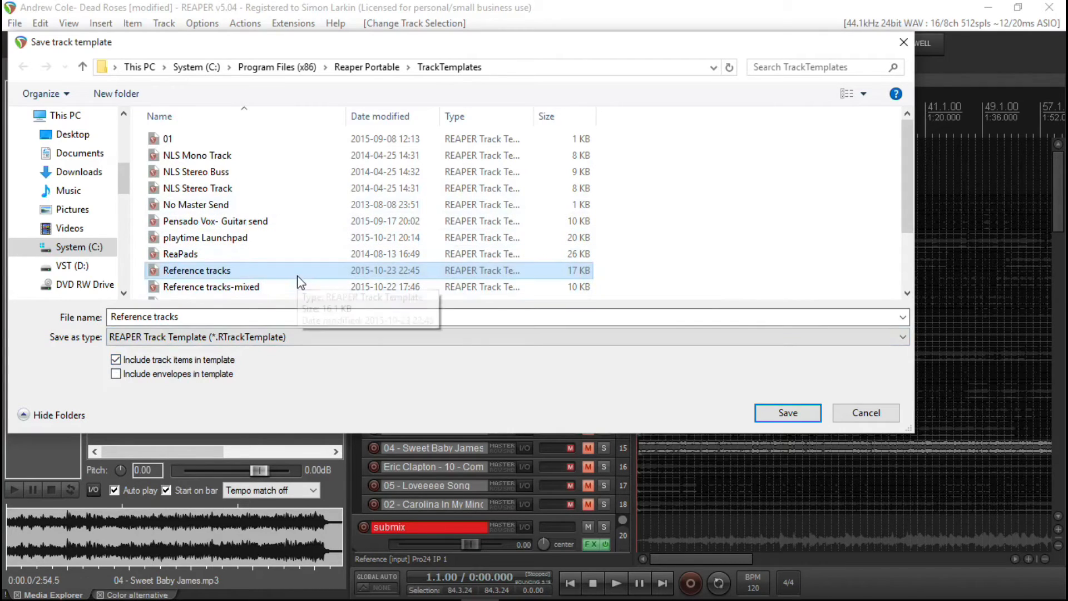
pyautogui.click(432, 314)
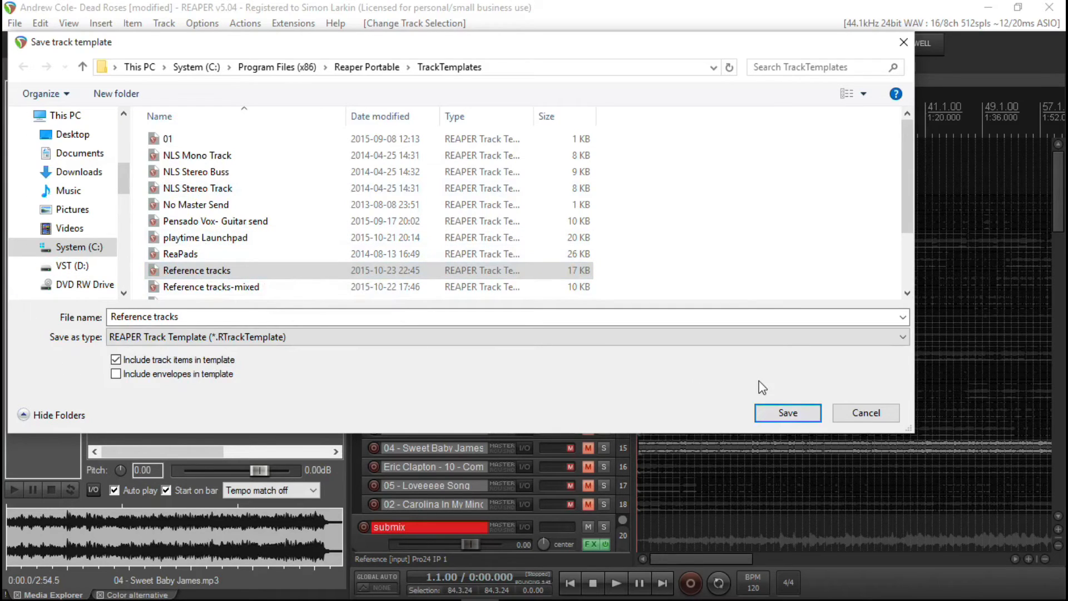
pyautogui.click(786, 414)
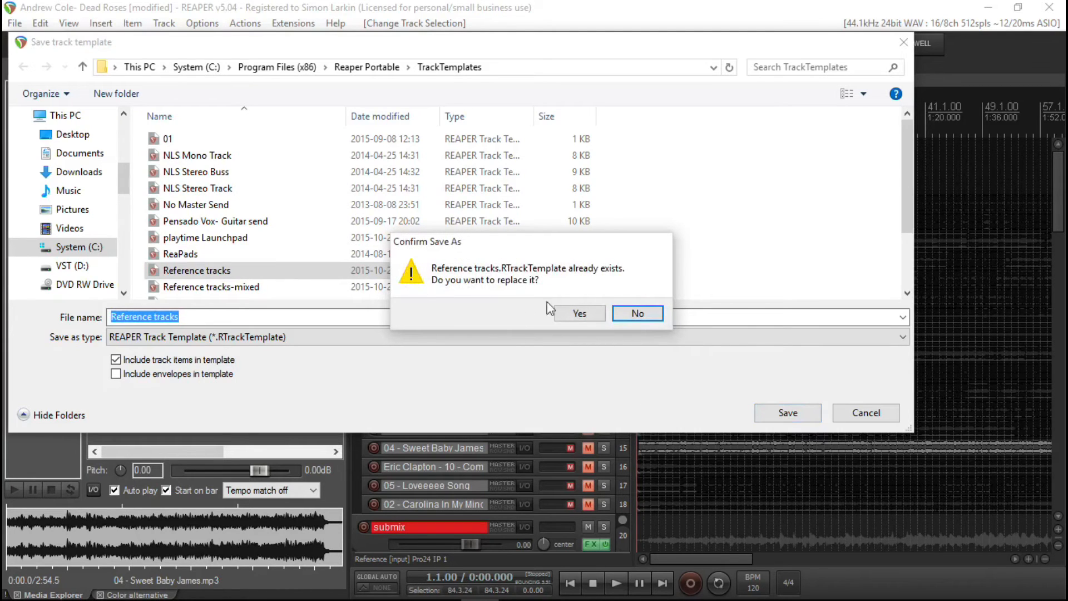
pyautogui.click(580, 314)
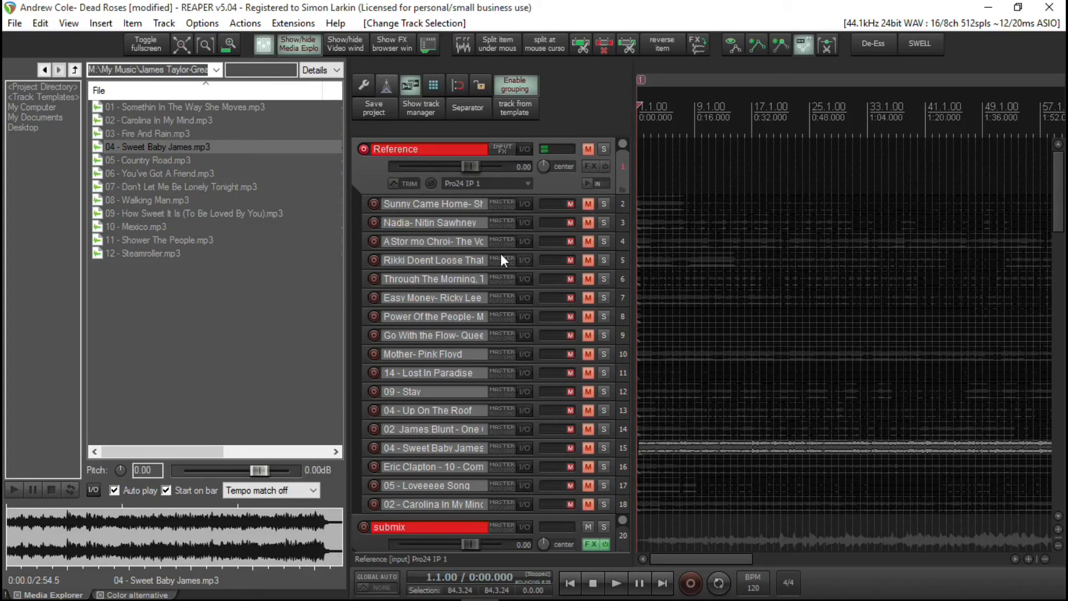
# Unmute the 04 - Sweet Baby James track and collapse the Reference folder to its compact view.
pyautogui.click(439, 448)
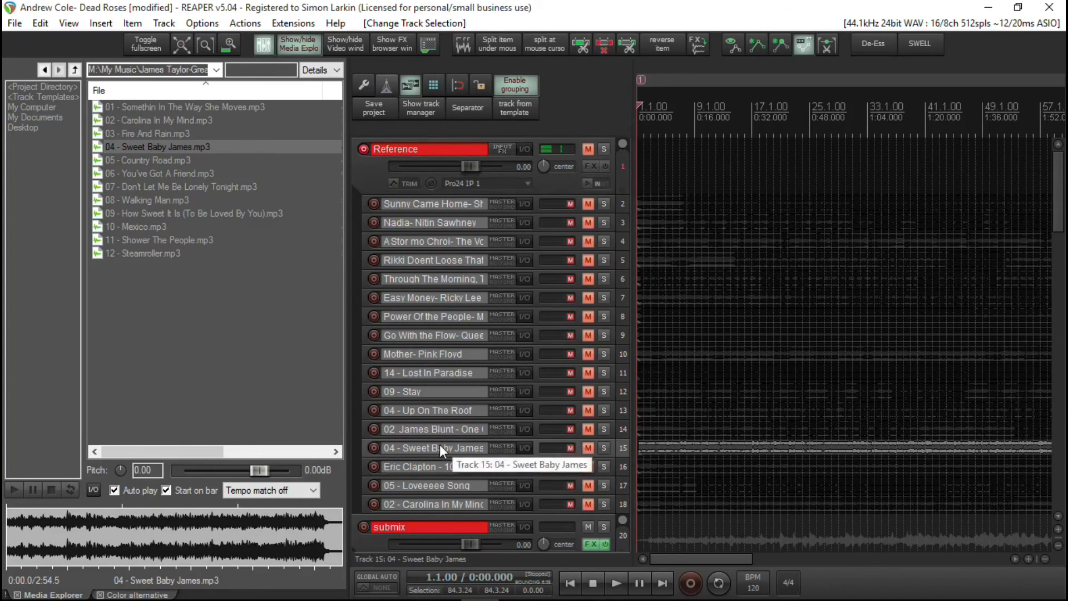
pyautogui.click(587, 448)
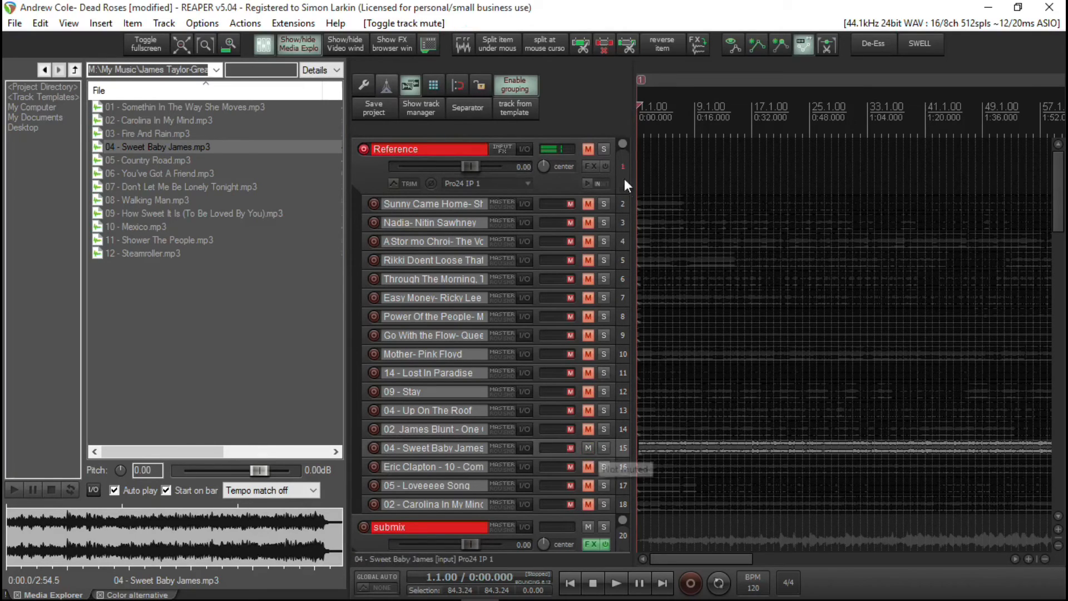
pyautogui.click(620, 144)
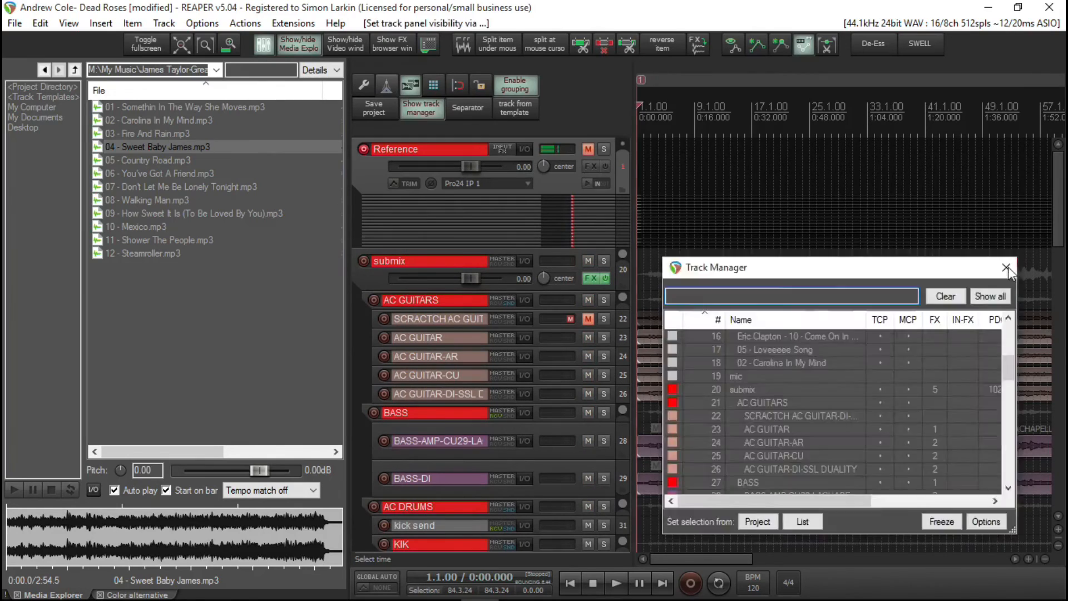
pyautogui.click(1008, 269)
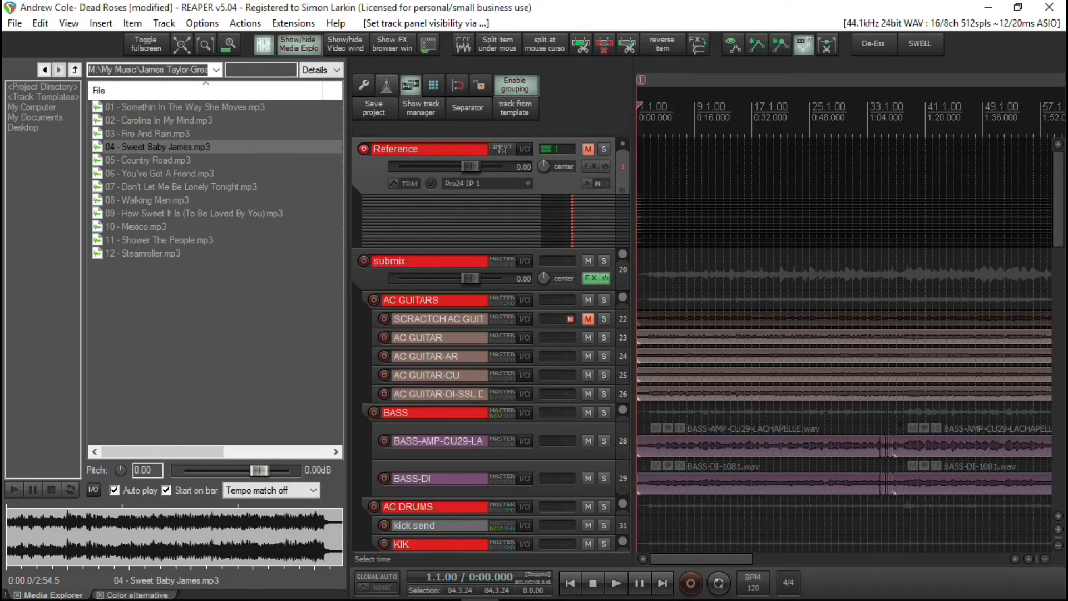
pyautogui.click(623, 143)
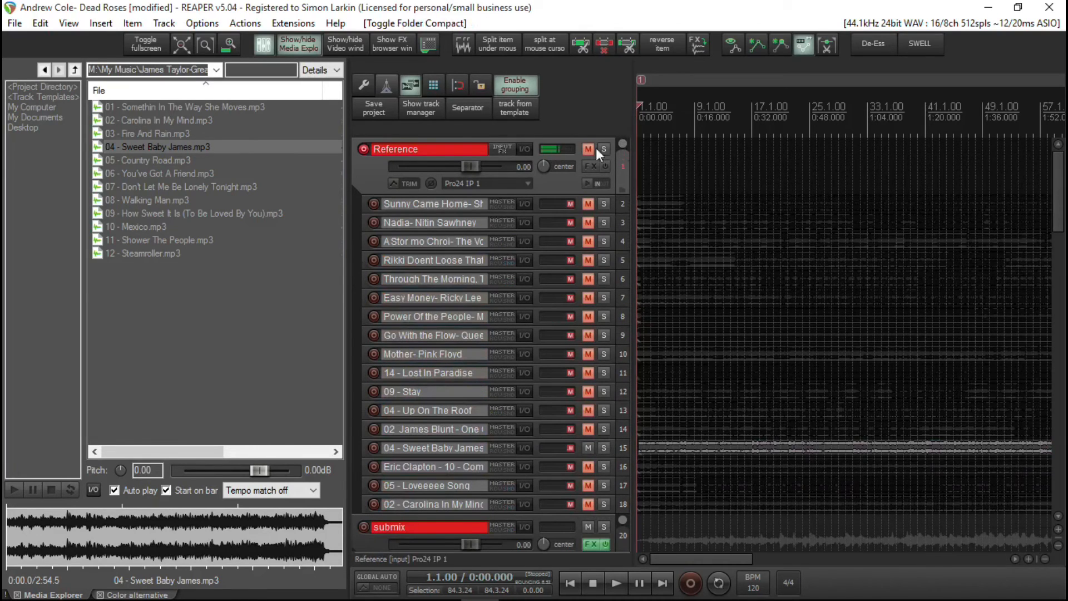
pyautogui.click(622, 143)
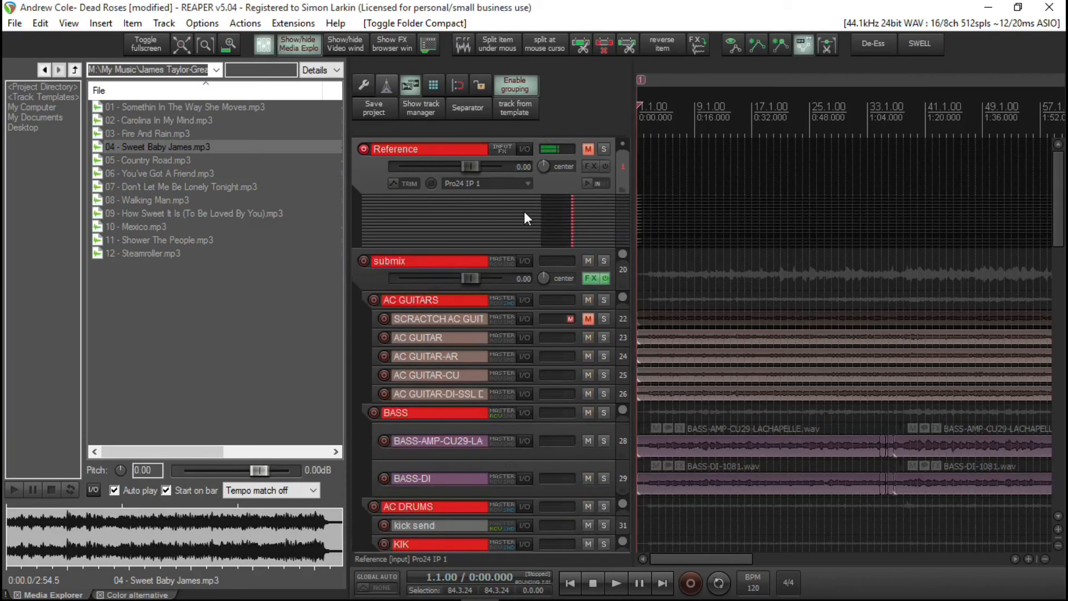
# Play the mix from the start, briefly solo the Reference folder to compare it with the mix, and stop playback.
pyautogui.press('space')
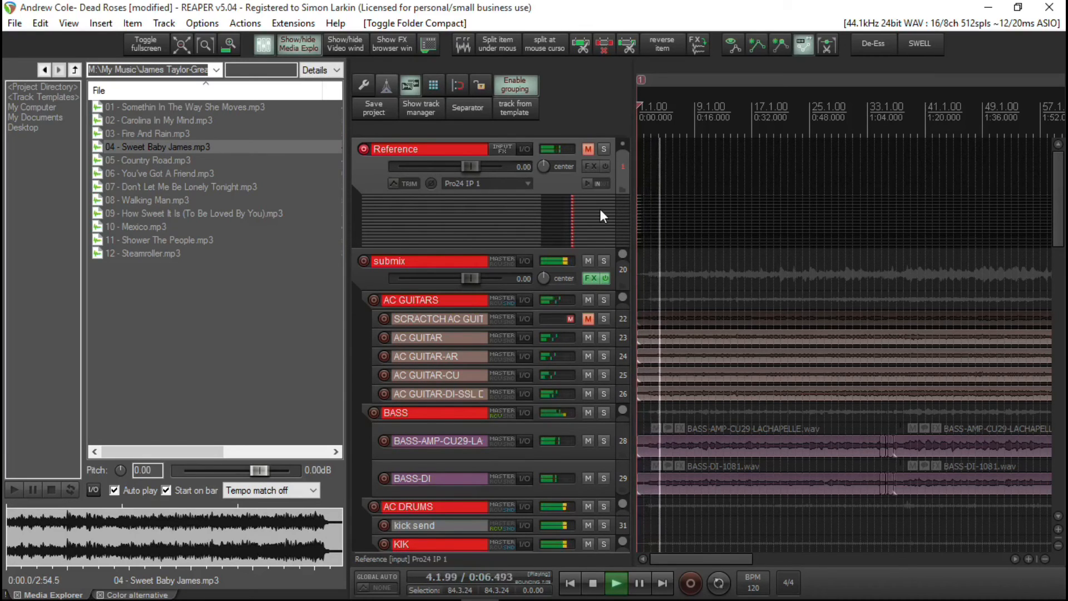
pyautogui.click(603, 148)
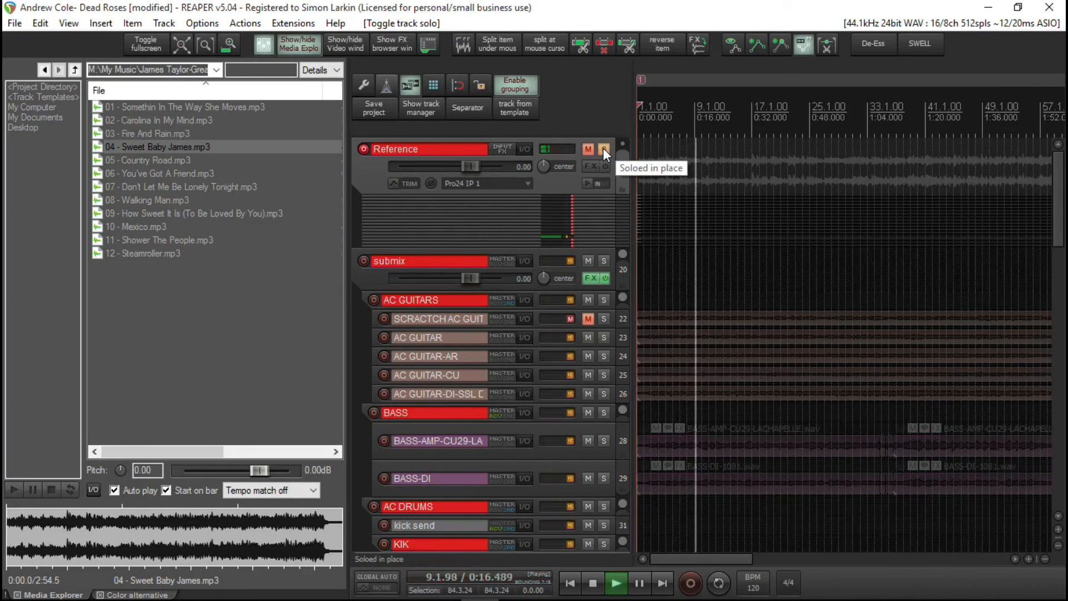
pyautogui.click(603, 148)
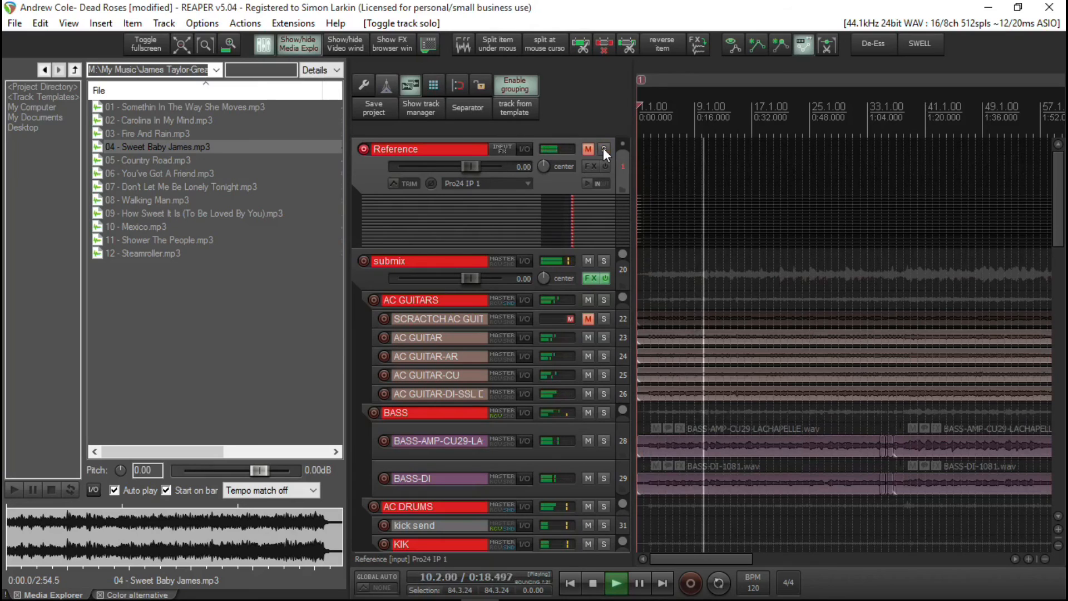
pyautogui.press('space')
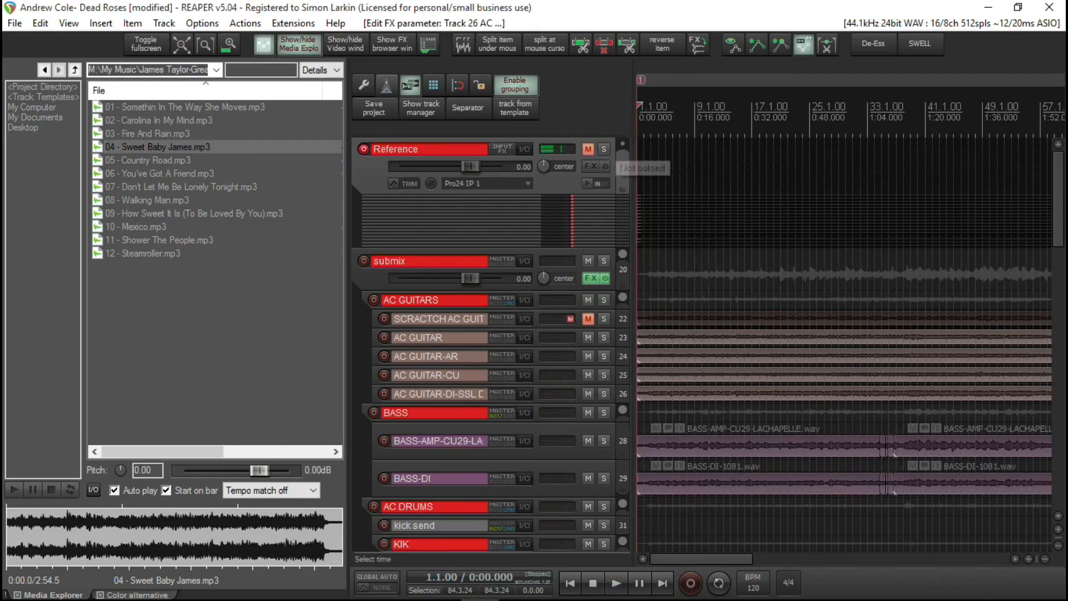
# Expand the Reference folder, mute the 04 - Sweet Baby James track again, and collapse the folder.
pyautogui.click(622, 144)
pyautogui.click(589, 448)
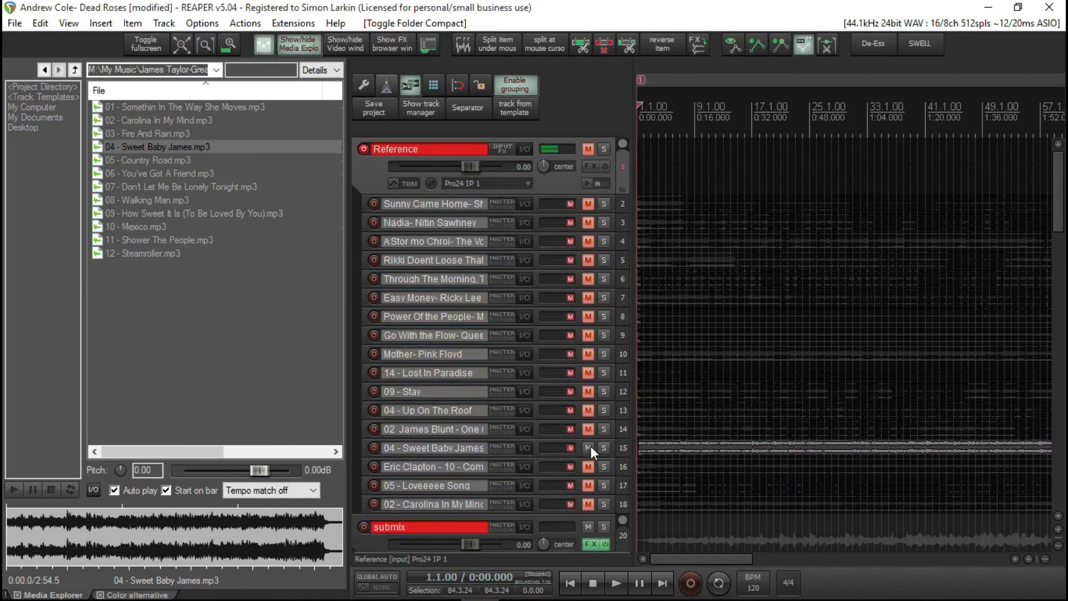
pyautogui.click(623, 146)
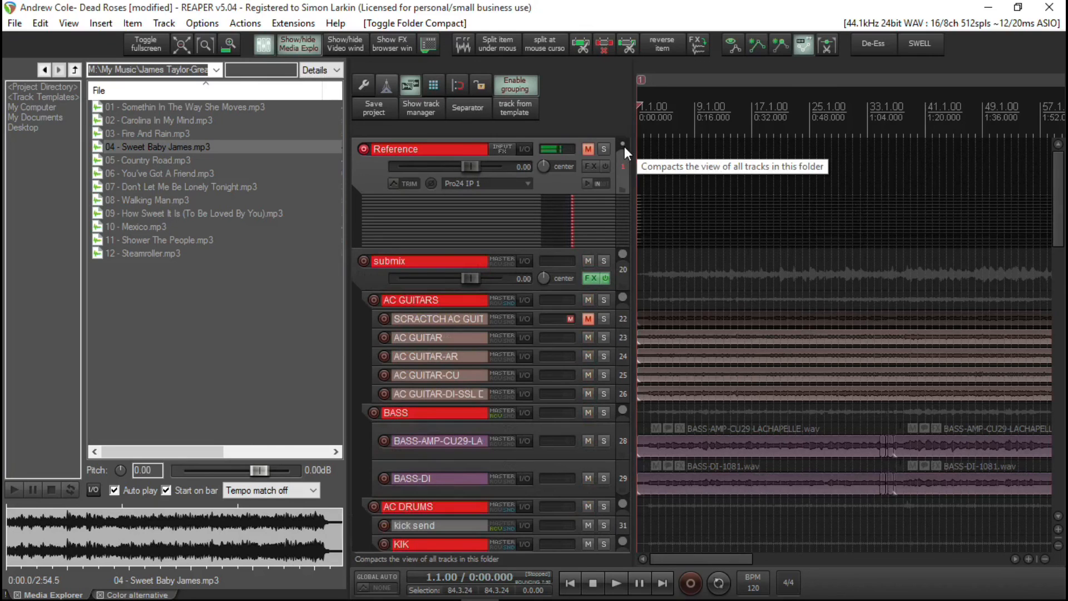
pyautogui.scroll(-1, 624, 146)
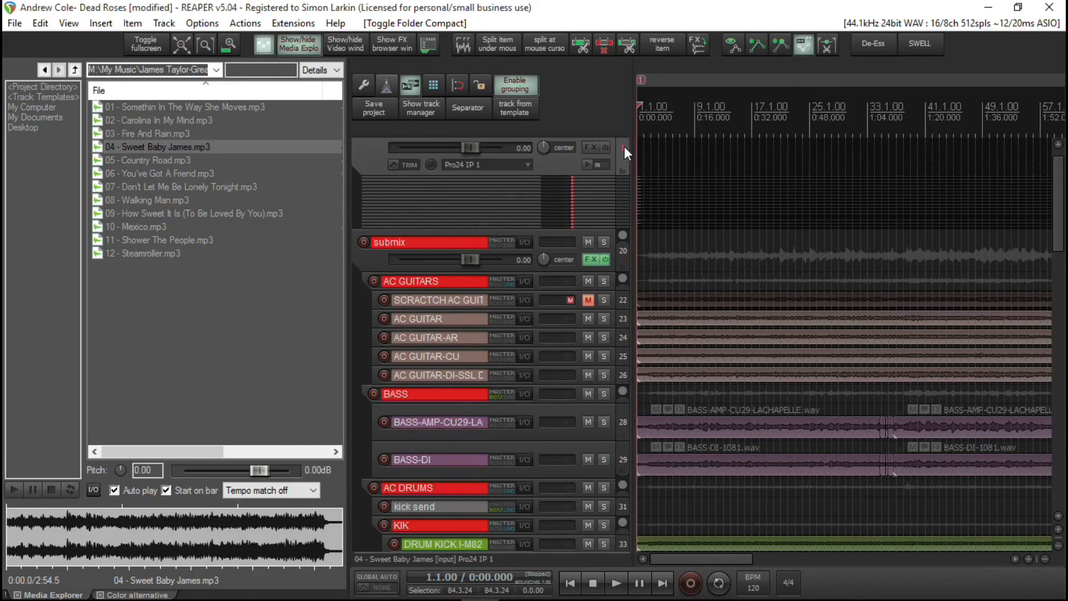